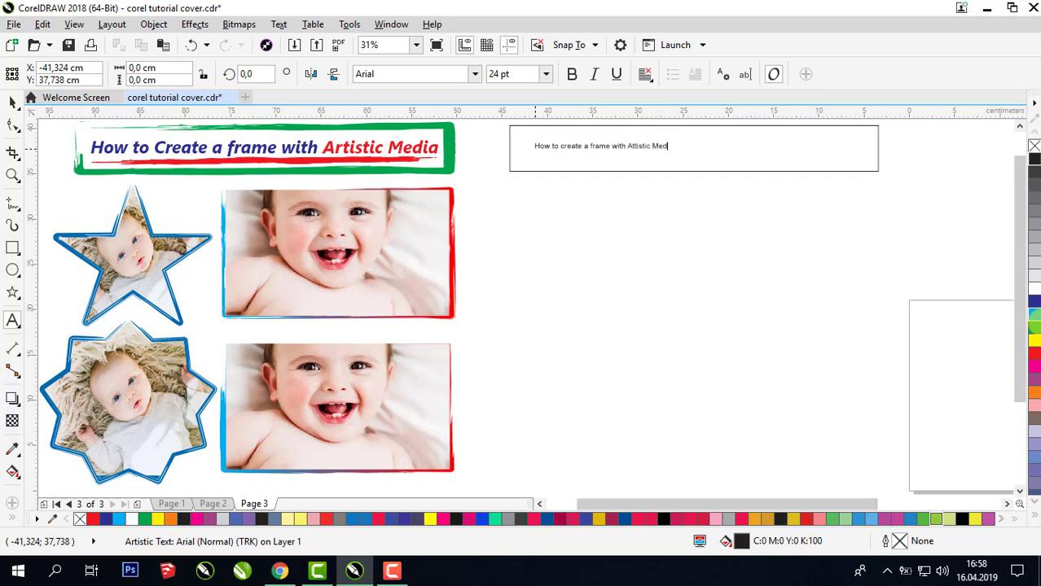
- Set the title text in bold italic Segoe UI, enlarge it, and widen the surrounding rectangle to about 43 cm
left_click(12, 102)
left_click_drag(678, 161, 899, 154)
left_click(474, 73)
left_click(422, 122)
left_click(875, 154)
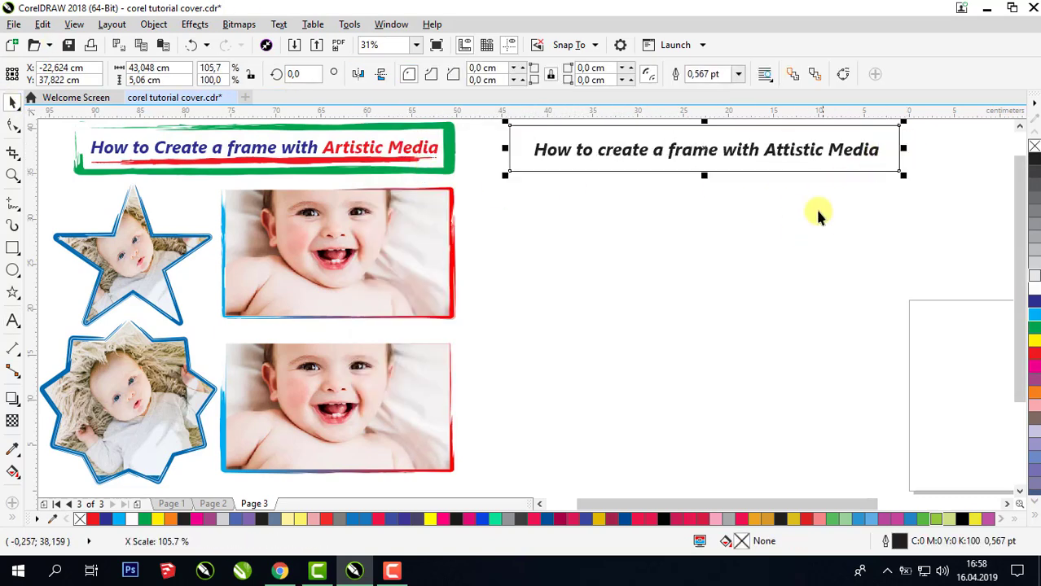
- Enlarge the title text to about 58.4 pt, centre it within the rectangle and fill it with dark blue
left_click(746, 153)
left_click_drag(531, 139, 524, 135)
left_click_drag(884, 164, 894, 166)
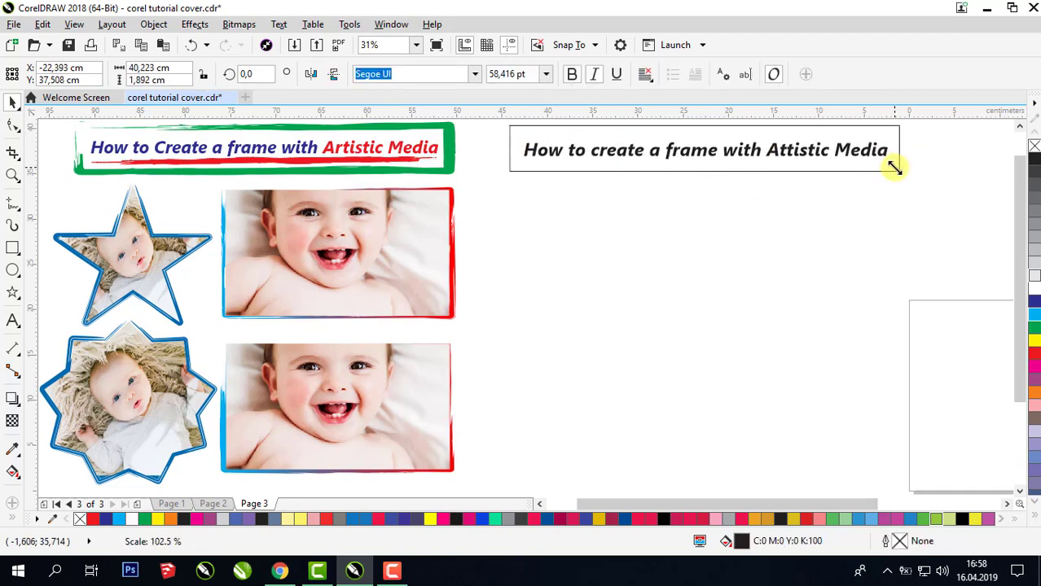
left_click(679, 169)
left_click(728, 156)
- Correct the misspelled word to "Artistic" and colour "Artistic Media" in the title red
double_click(786, 148)
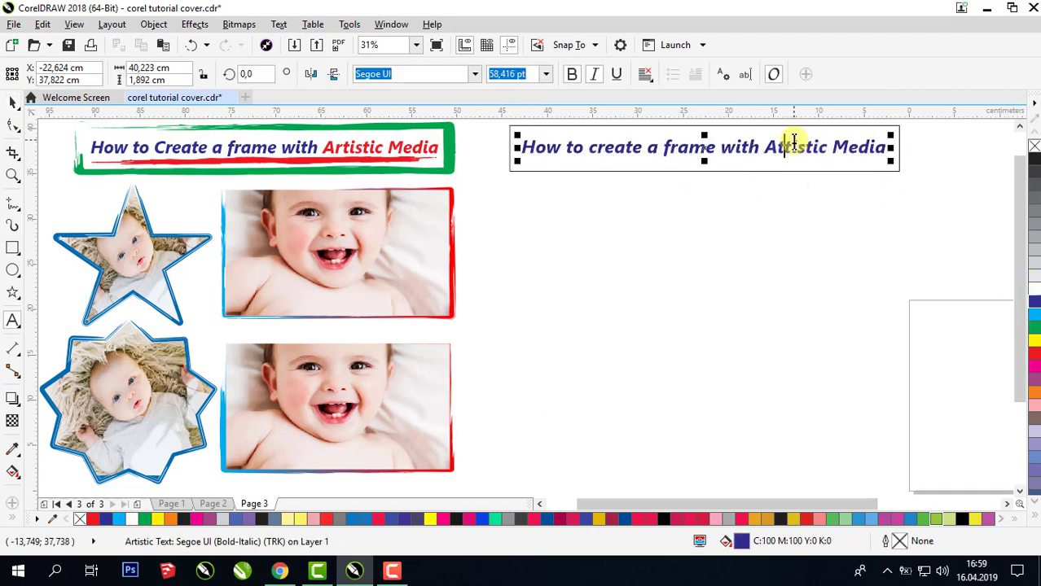
left_click_drag(766, 149, 889, 148)
left_click(1035, 352)
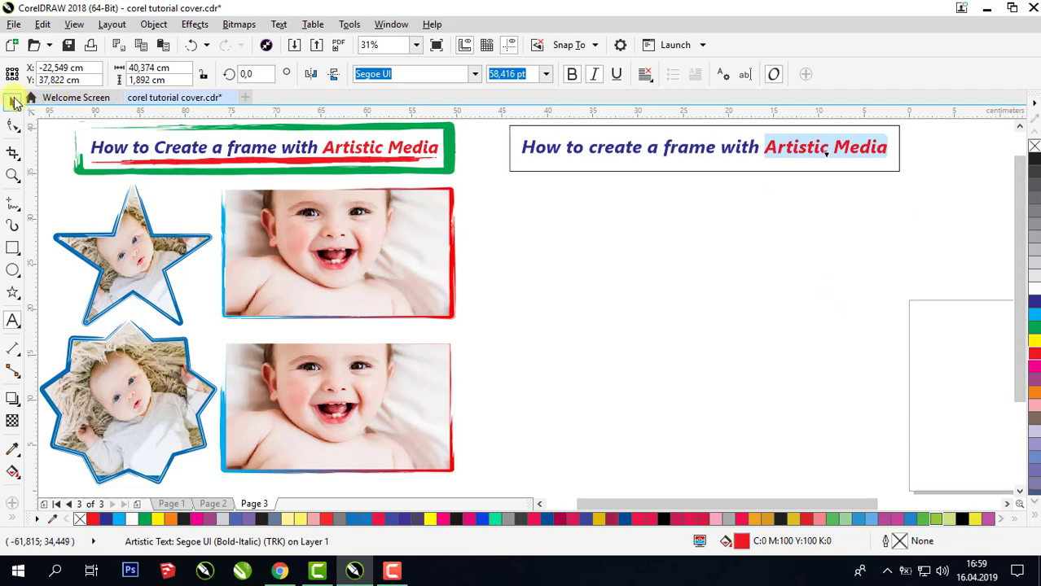
- Increase the height of the rectangle around the title to about 5.8 cm and show the Artistic Media effect options
left_click(12, 102)
left_click(708, 180)
left_click(710, 172)
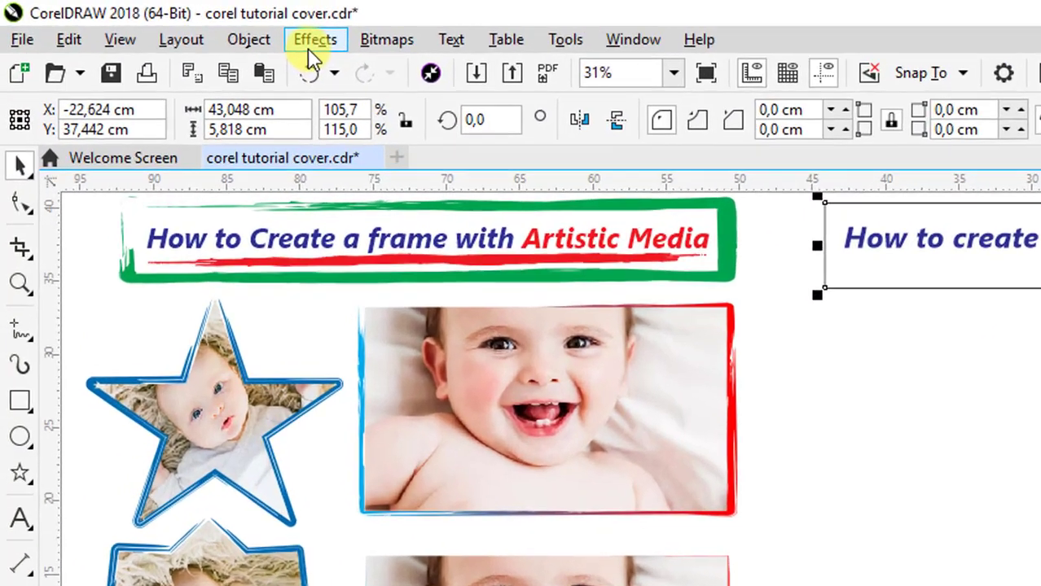
left_click(195, 24)
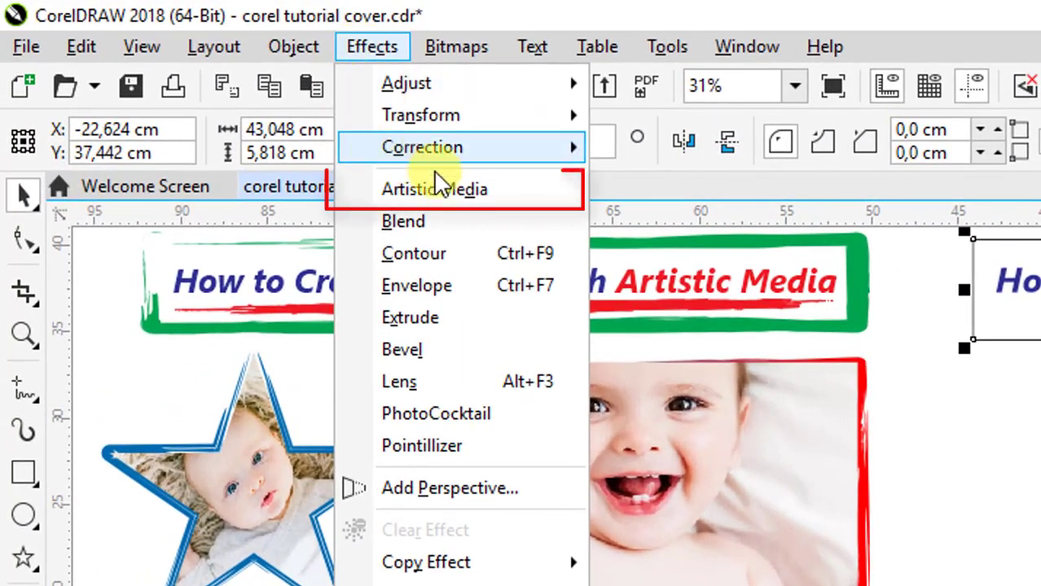
left_click(462, 190)
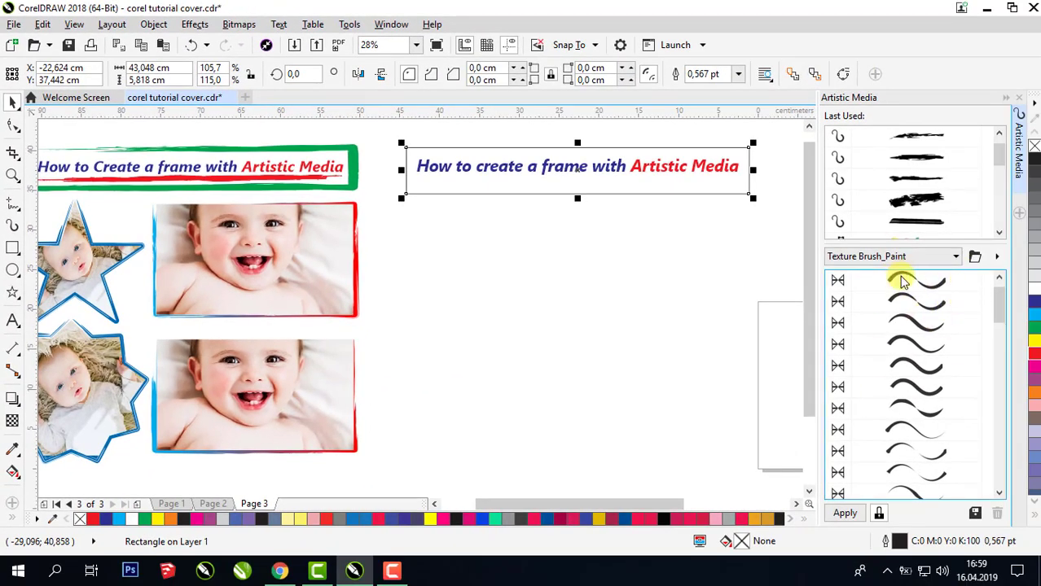
- Try several tapered calligraphic strokes from the Texture Brush_Paint set on the rectangle around the title
mouse_move(1001, 297)
left_mouse_down()
mouse_move(1000, 349)
mouse_move(975, 340)
left_mouse_up()
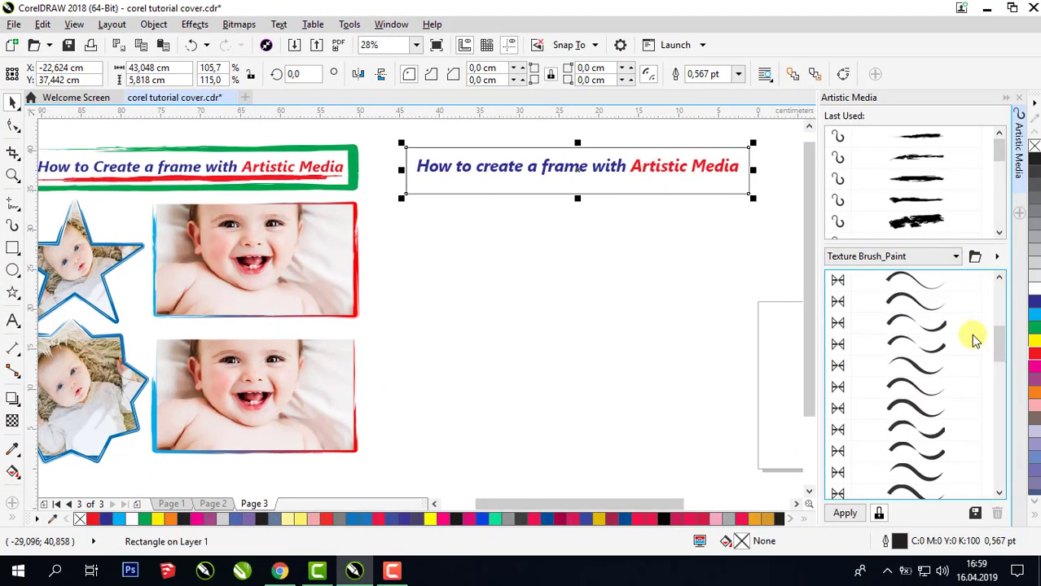
left_click(926, 346)
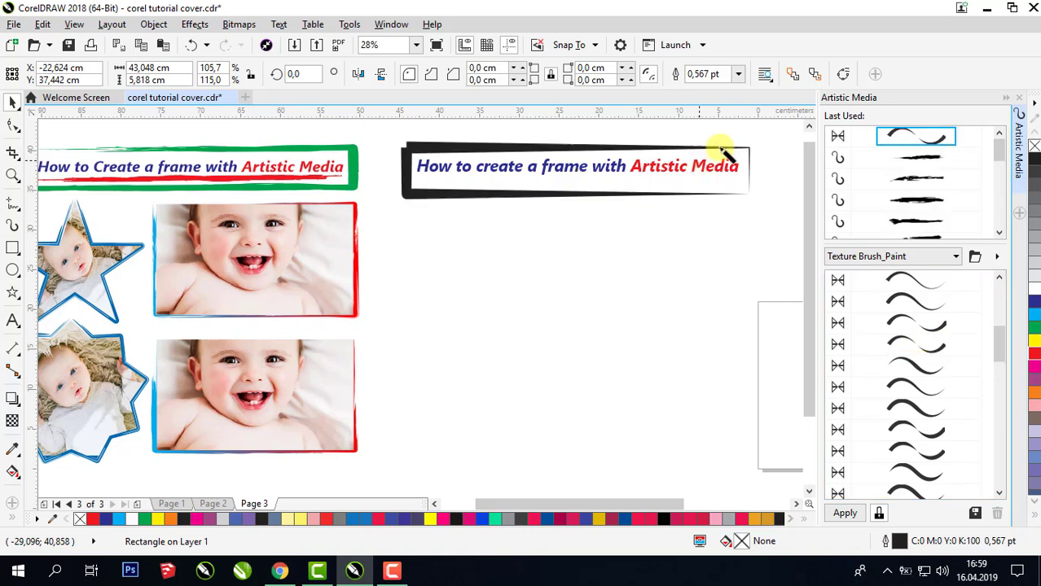
left_click(918, 324)
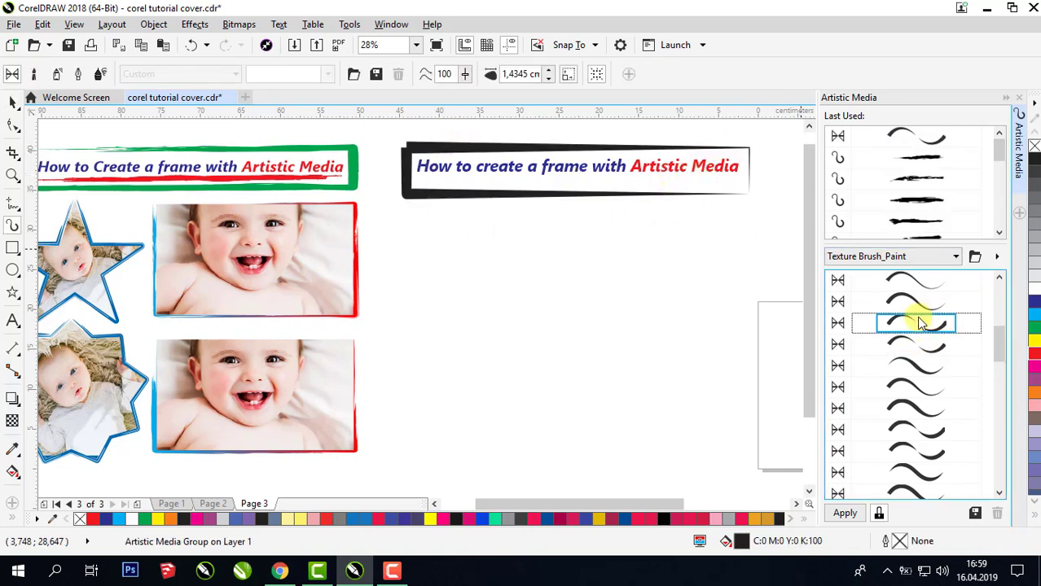
left_click(907, 395)
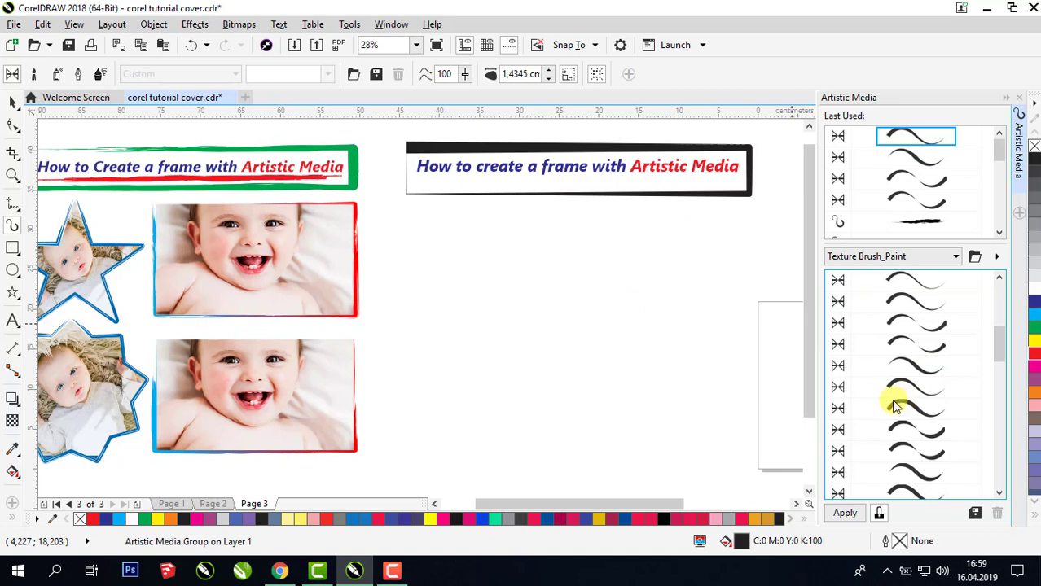
left_click_drag(580, 509, 566, 508)
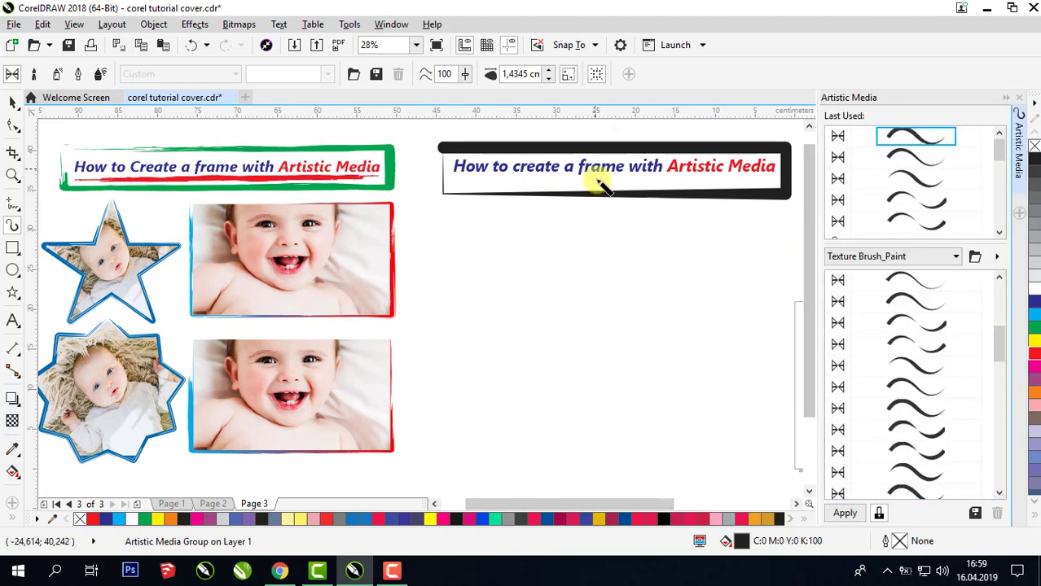
left_click(912, 283)
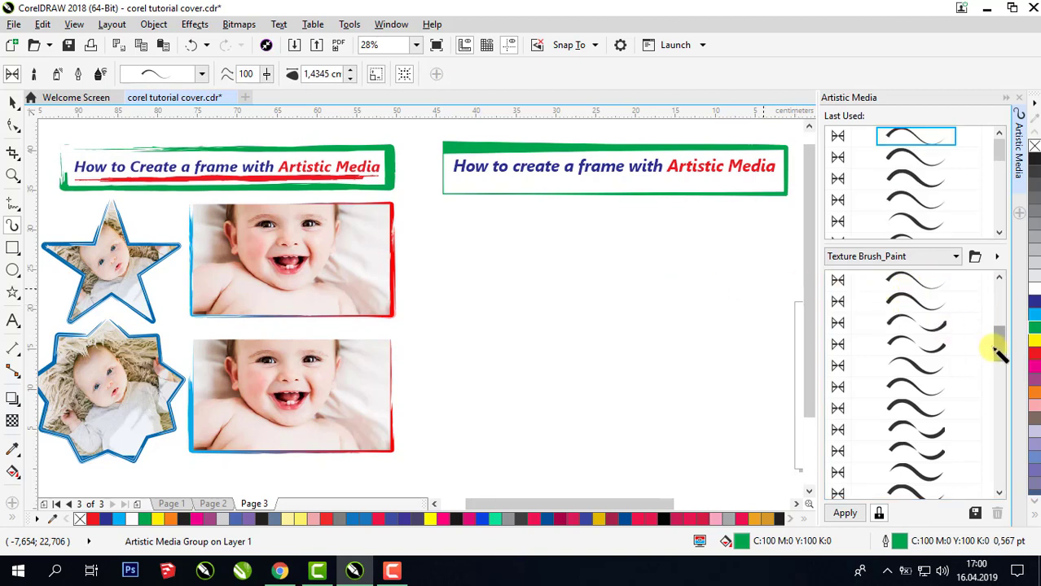
- Apply a rough dry-brush stroke from the Texture Brush_Paint set to the title's rectangle and colour it green
mouse_move(996, 350)
left_mouse_down()
mouse_move(999, 418)
mouse_move(984, 417)
left_mouse_up()
left_click(917, 346)
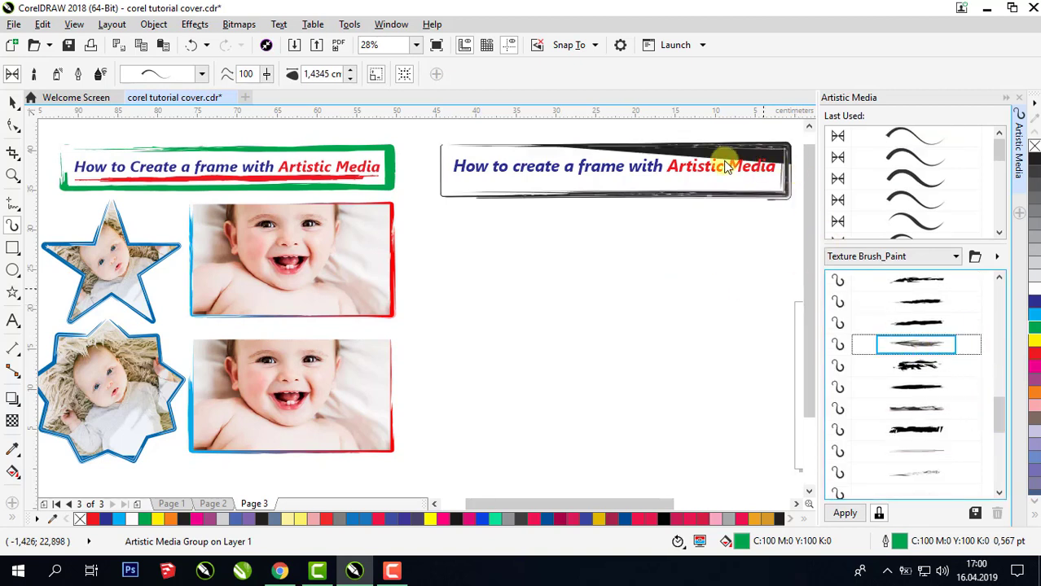
left_click(918, 323)
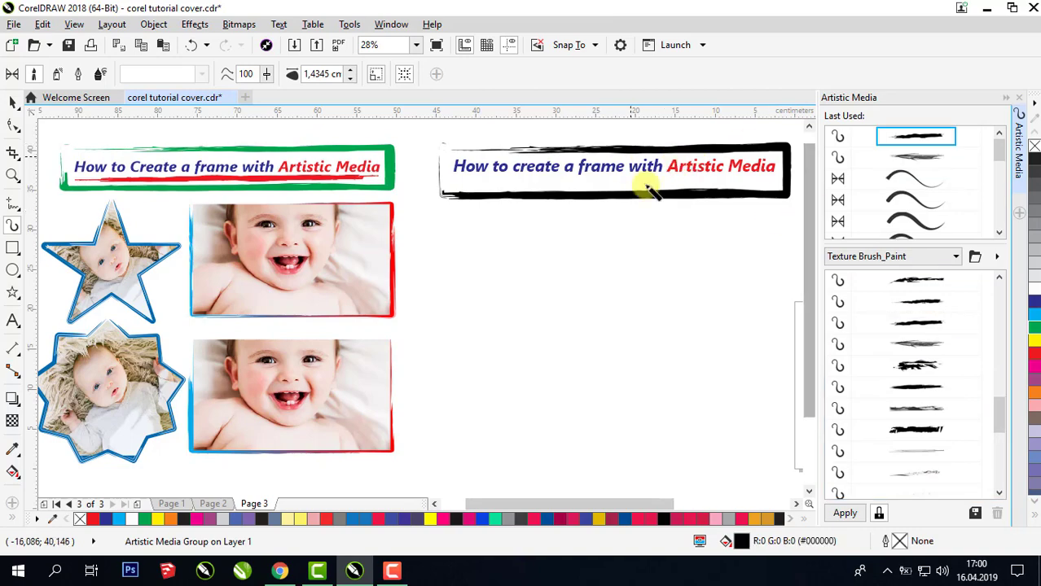
left_click(1033, 323)
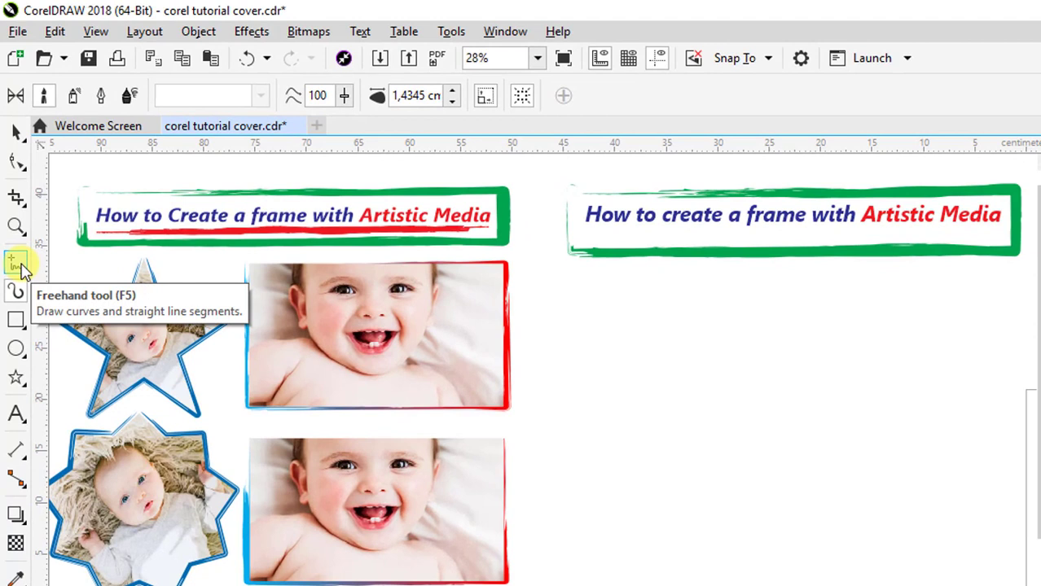
- Underline the title with a horizontal Freehand line about 40 cm long, styled as a rough red brush stroke
left_click(18, 206)
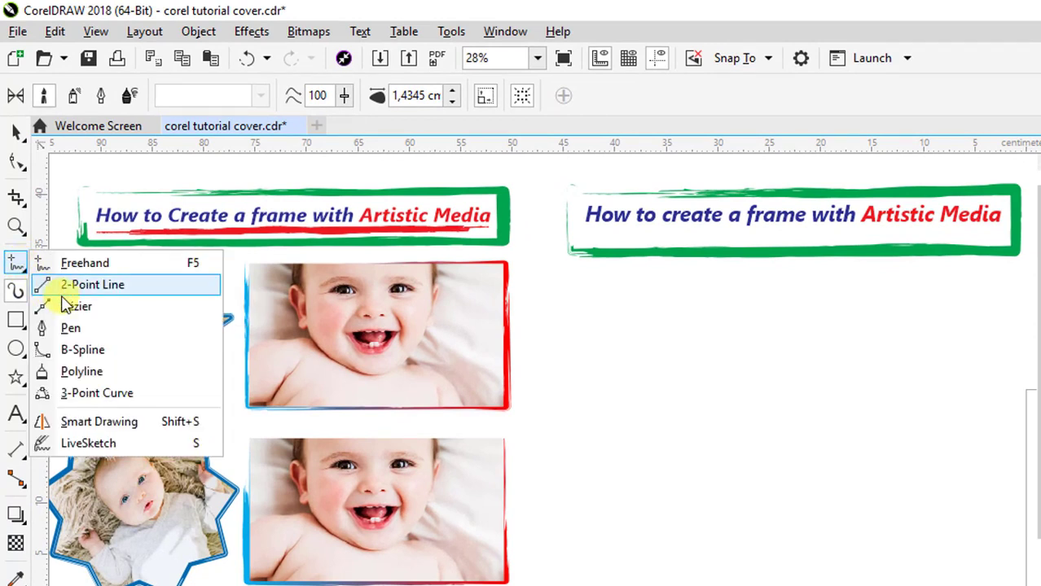
left_click(114, 263)
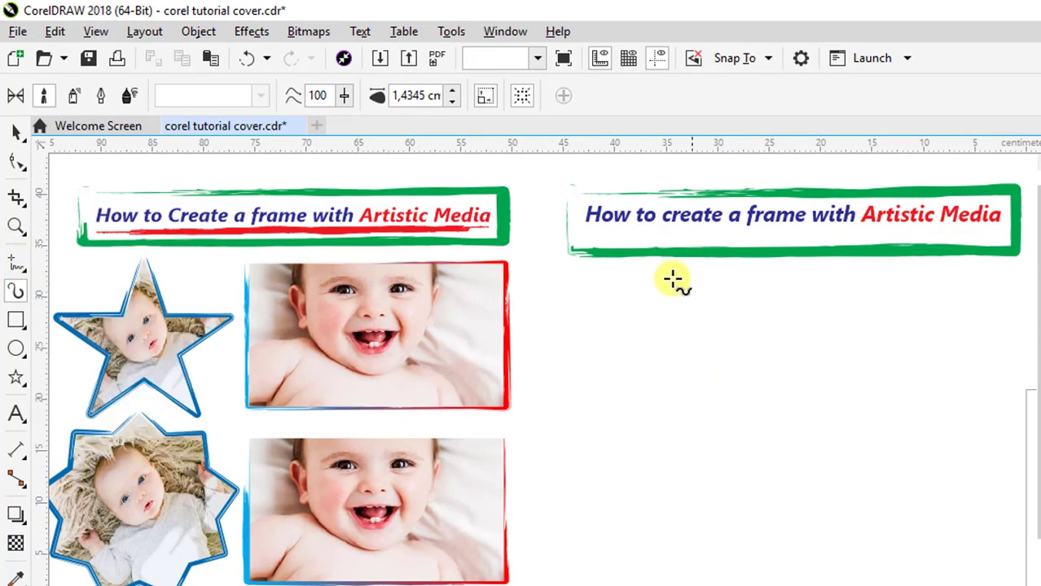
left_click(585, 235)
left_click(990, 233)
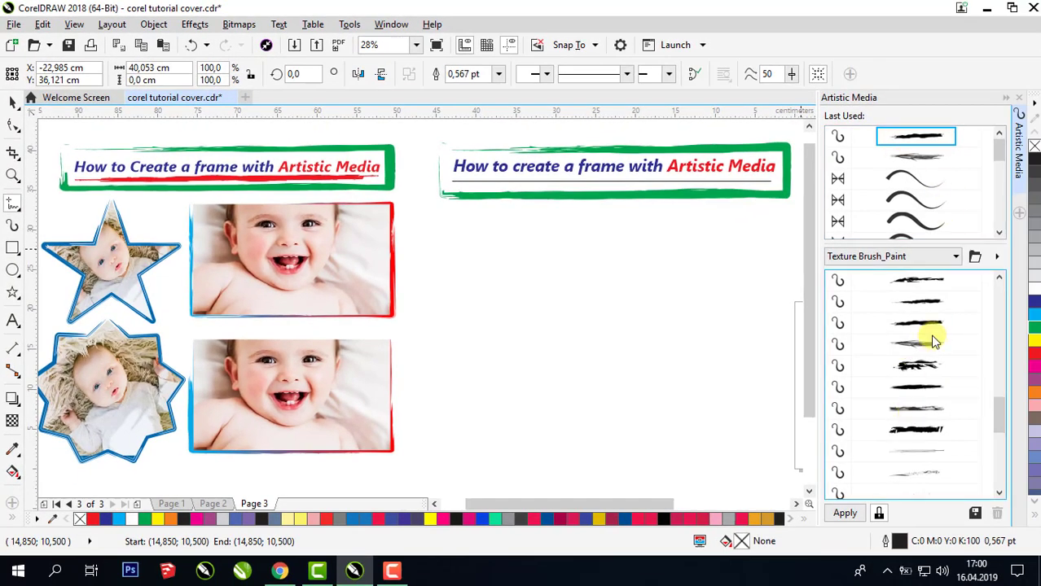
left_click(923, 328)
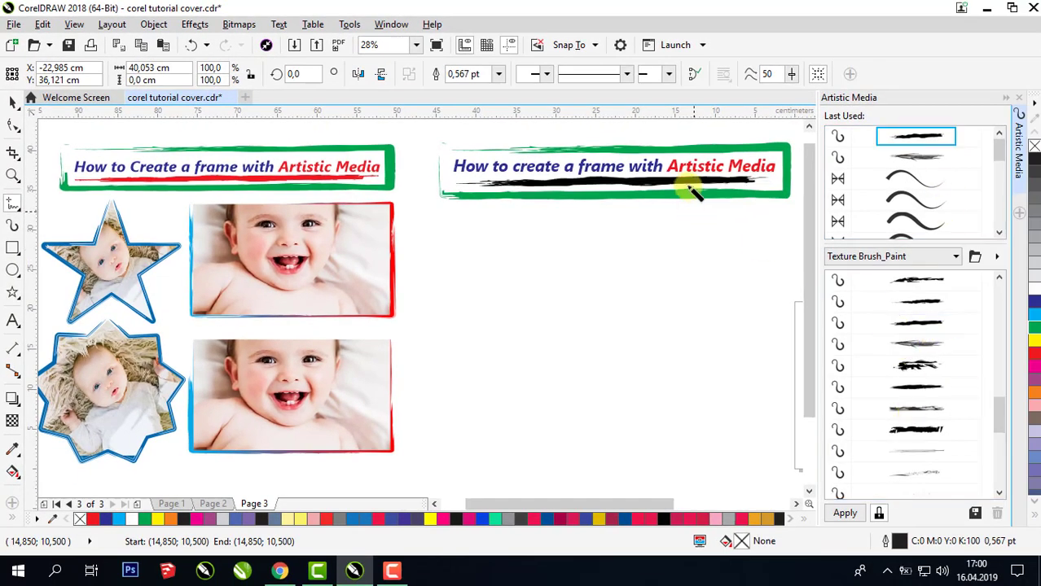
left_click(1029, 360)
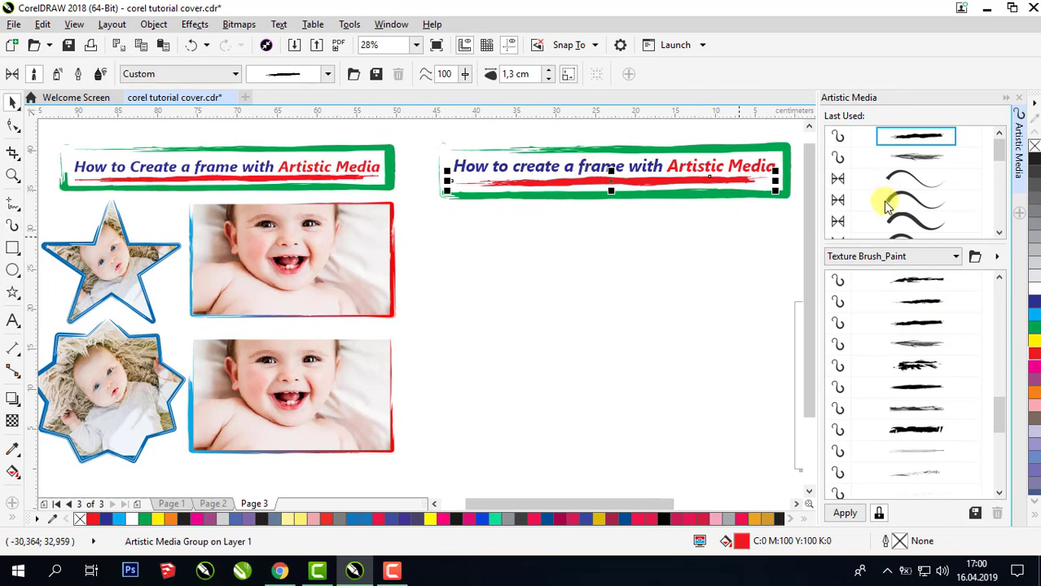
left_click(955, 257)
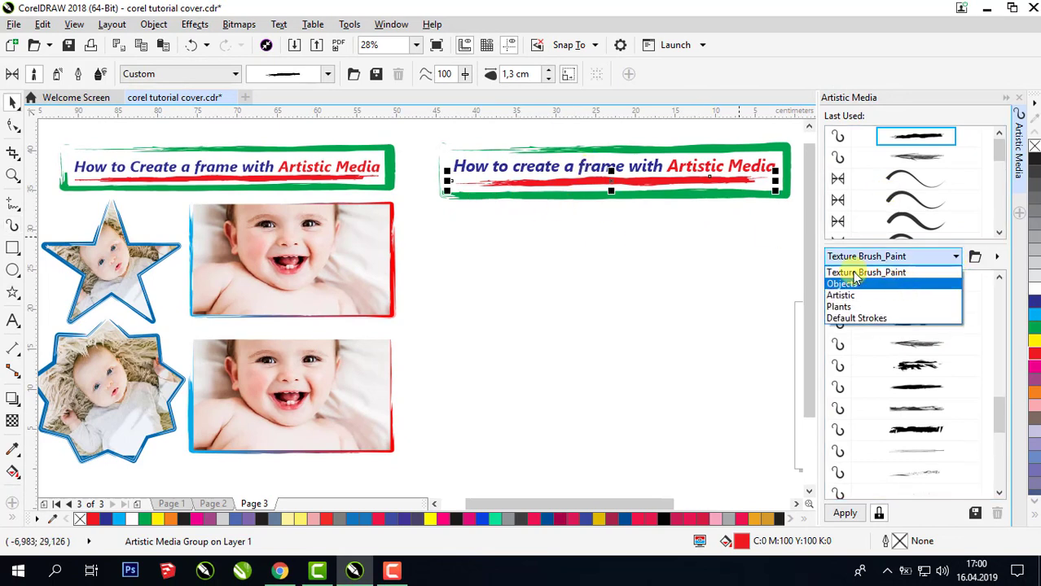
left_click(957, 256)
mouse_move(1000, 406)
left_mouse_down()
mouse_move(995, 334)
mouse_move(998, 391)
mouse_move(985, 426)
left_mouse_up()
- Draw a diagonal line about 28.7 cm wide and 19.8 cm high below the title and try several texture brushes on it
left_click(629, 261)
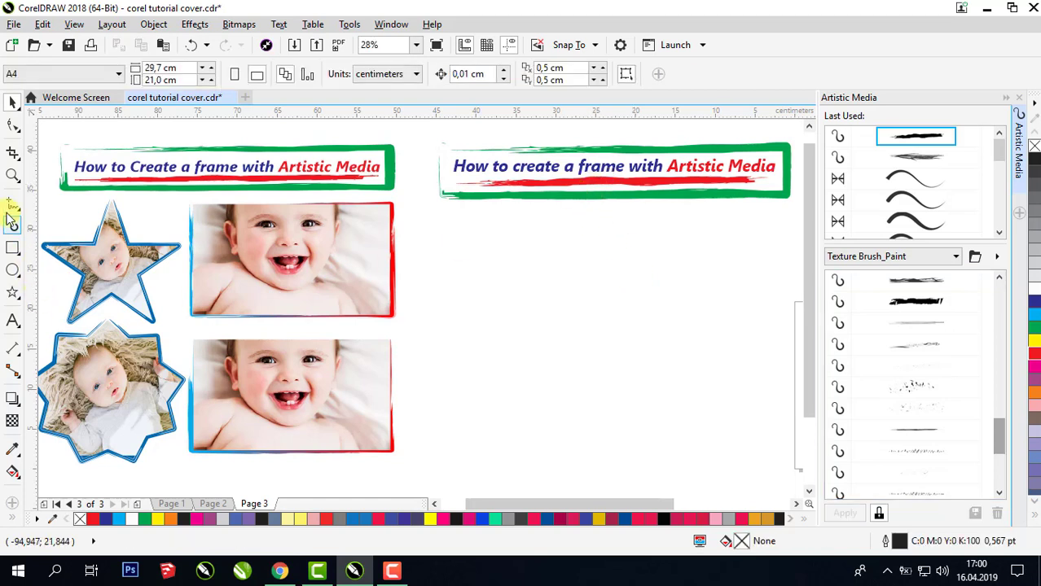
mouse_move(458, 250)
left_mouse_down()
mouse_move(472, 272)
mouse_move(687, 407)
left_mouse_up()
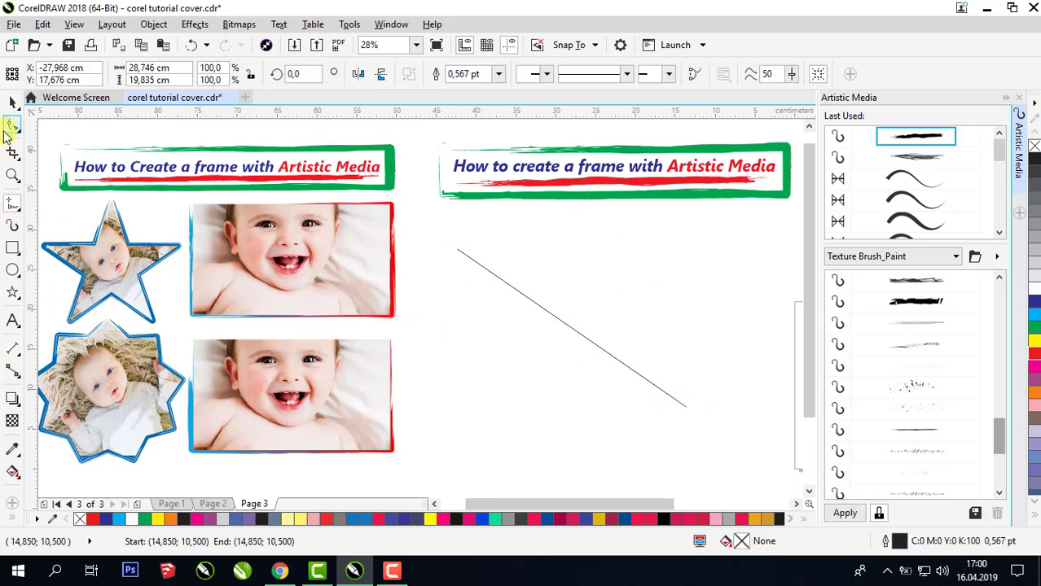
left_click(935, 393)
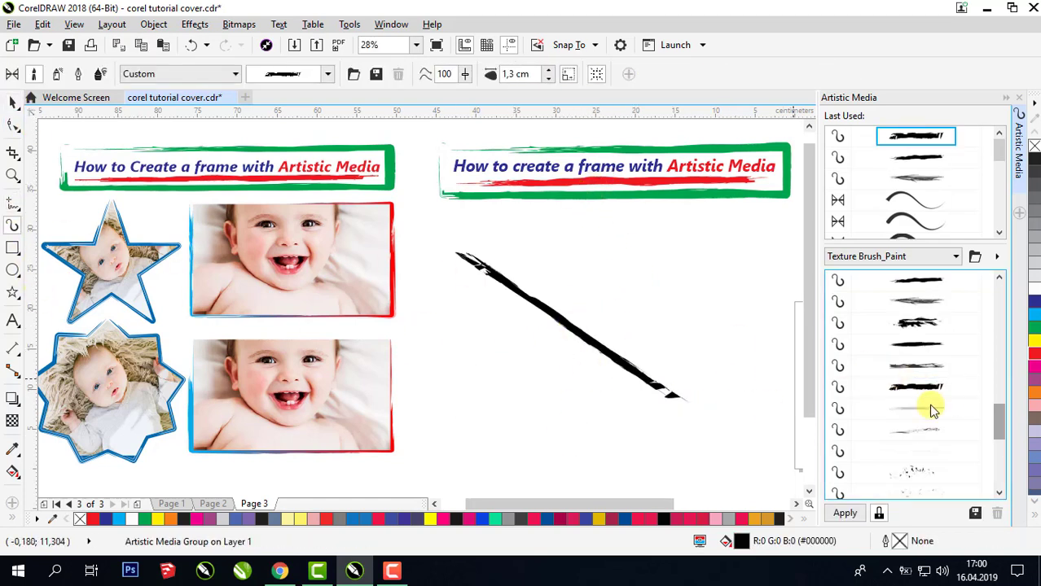
left_click(932, 473)
scroll(945, 466, "down", 3)
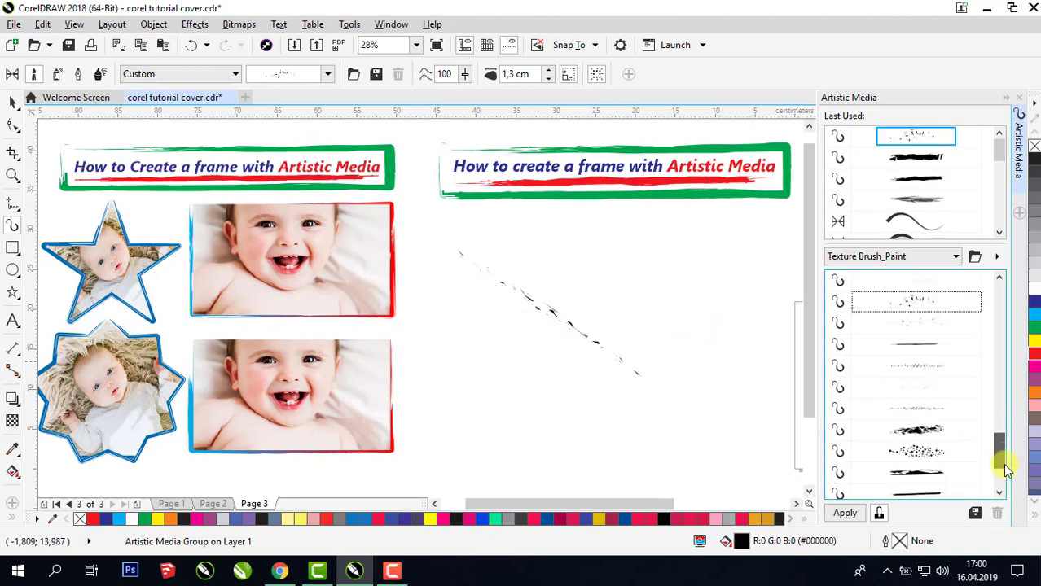
left_click(945, 468)
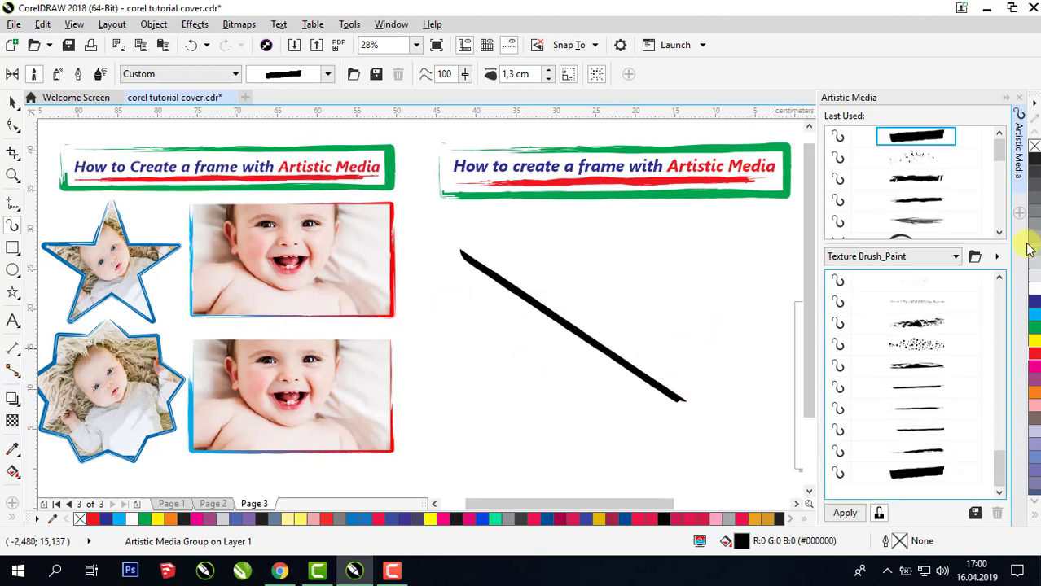
- Load the Plants stroke folder and apply the orange flower and leaf spray pattern to the diagonal line
left_click(975, 258)
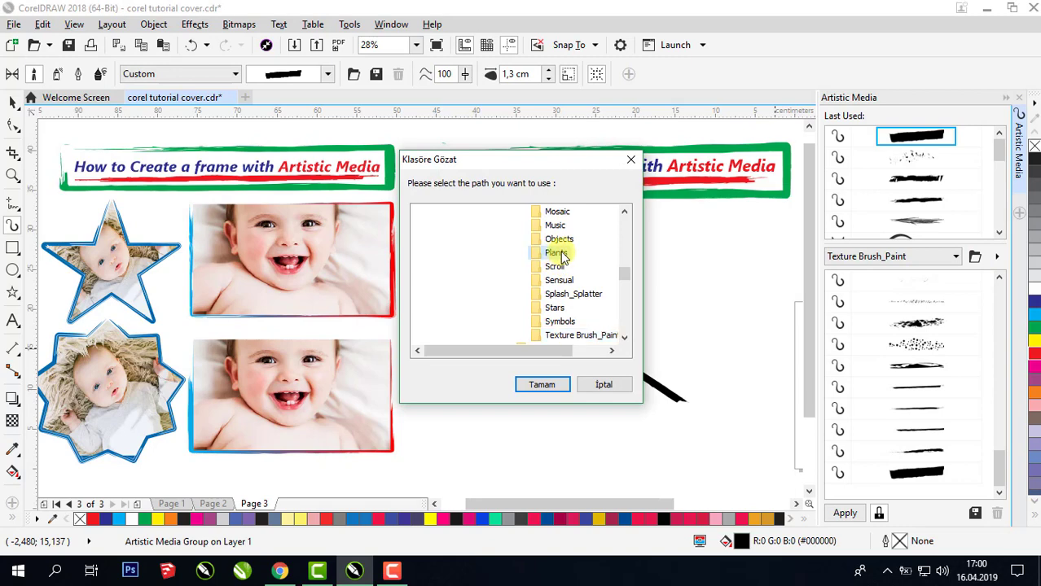
left_click(542, 386)
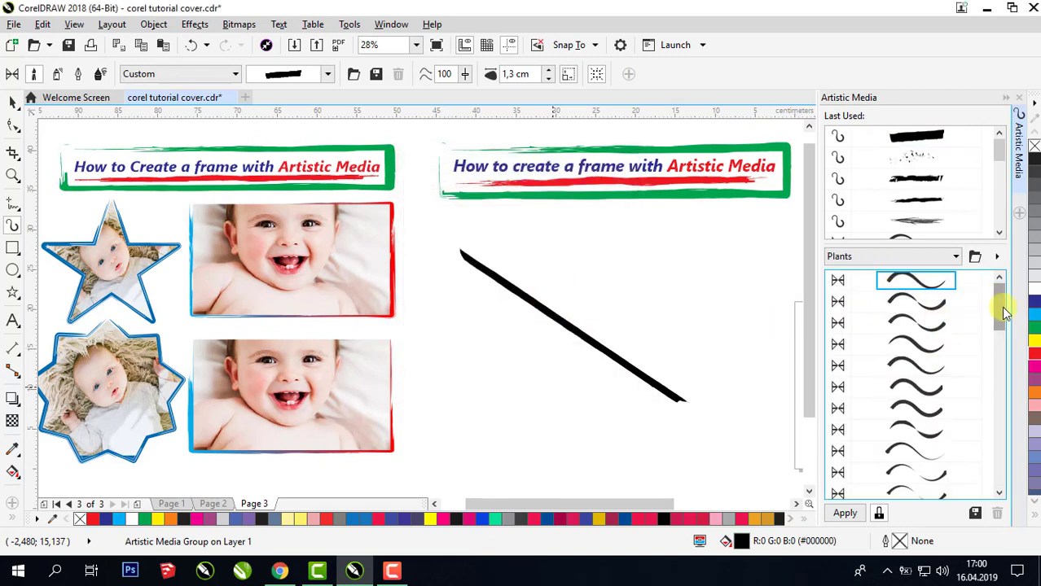
left_click_drag(1004, 312, 1002, 390)
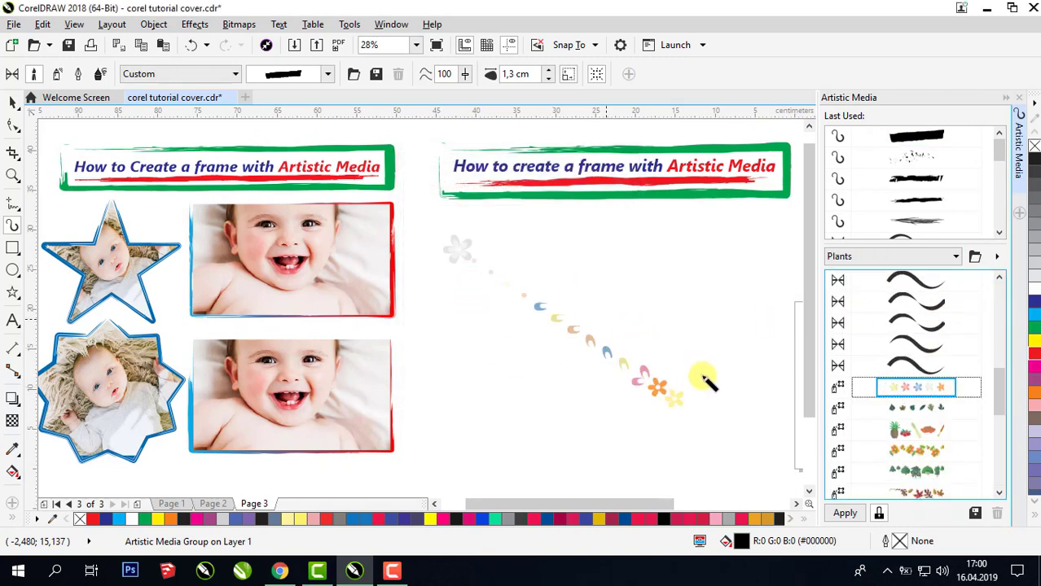
left_click(920, 451)
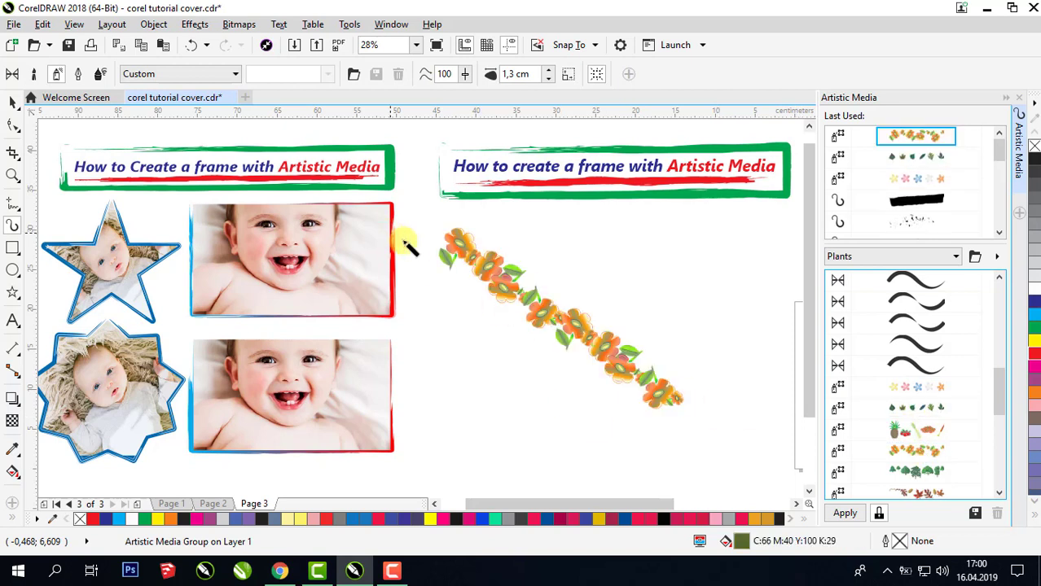
- Browse the remaining plant patterns and load the Objects folder as the Artistic Media stroke source
left_click_drag(1001, 405, 1005, 453)
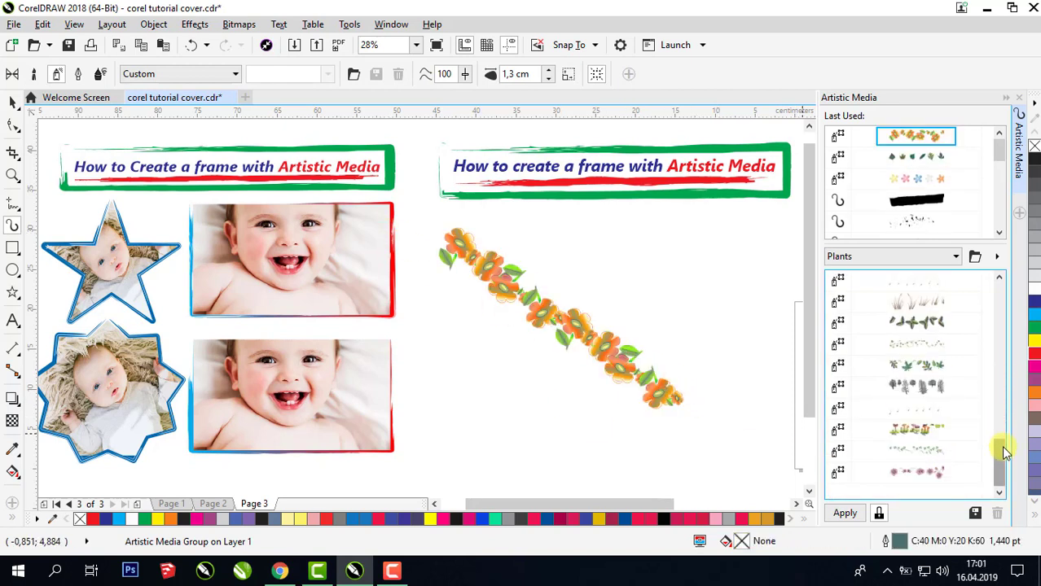
scroll(964, 391, "up", 3)
left_click(956, 256)
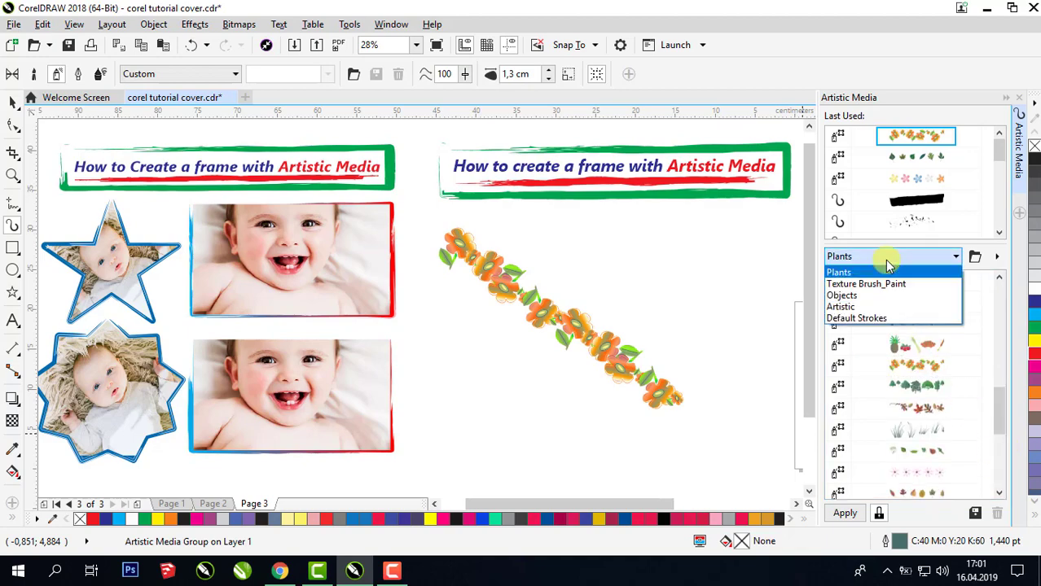
left_click(979, 271)
left_click(976, 259)
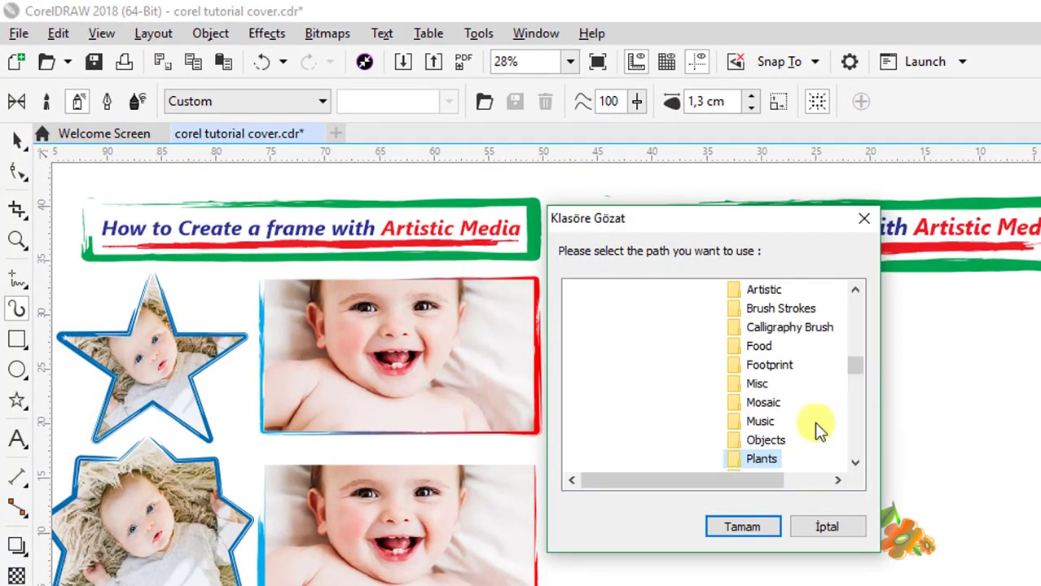
left_click(766, 440)
left_click(742, 527)
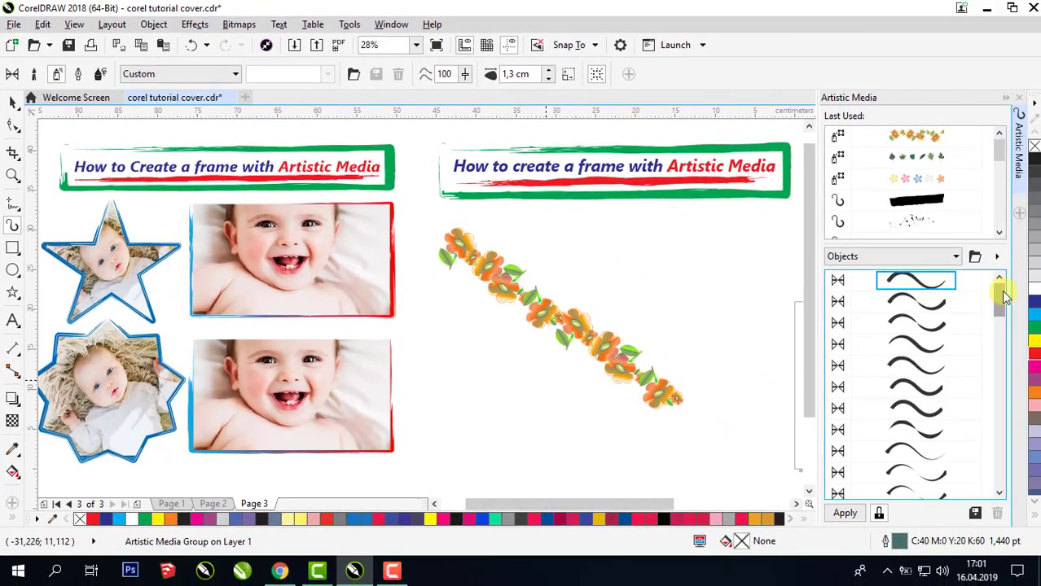
- Try the colored light bulb and gemstone spray patterns from the Objects strokes on the diagonal line
mouse_move(1039, 302)
left_mouse_down()
mouse_move(1040, 455)
mouse_move(1002, 481)
left_mouse_up()
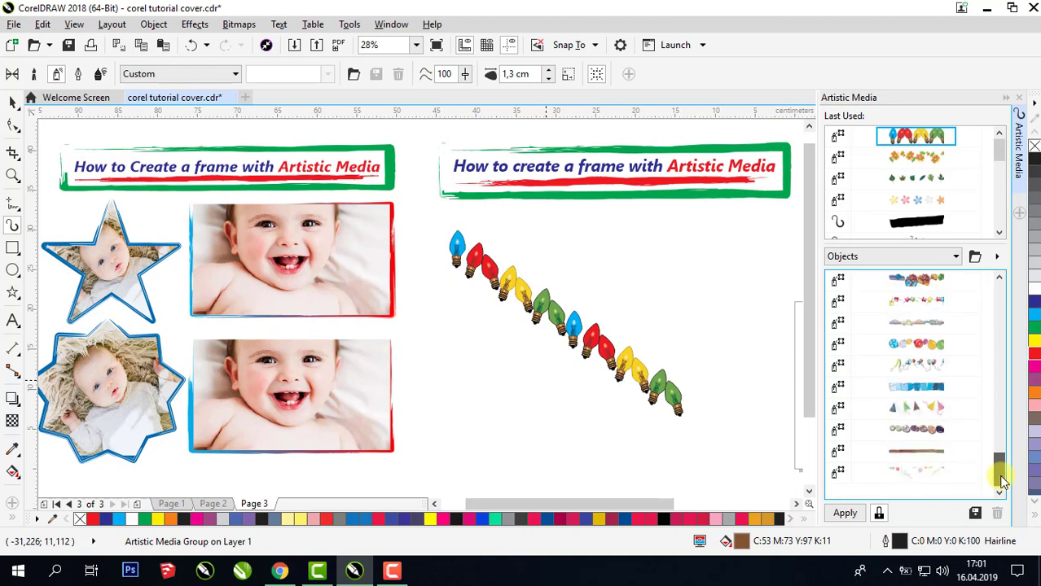
left_click(927, 436)
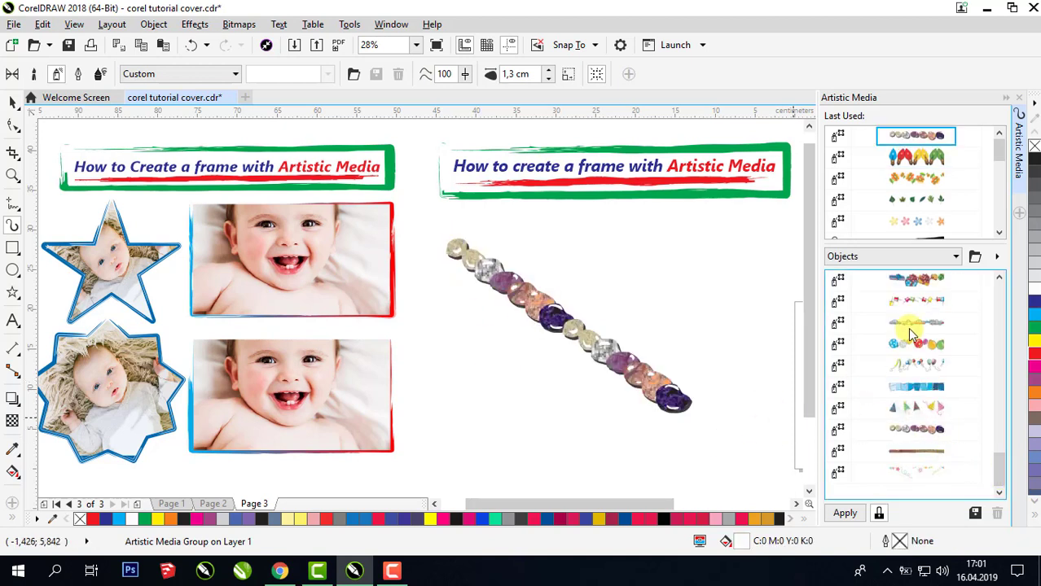
- Delete the diagonal line with its gemstone spray pattern
left_click(12, 103)
left_click(538, 308)
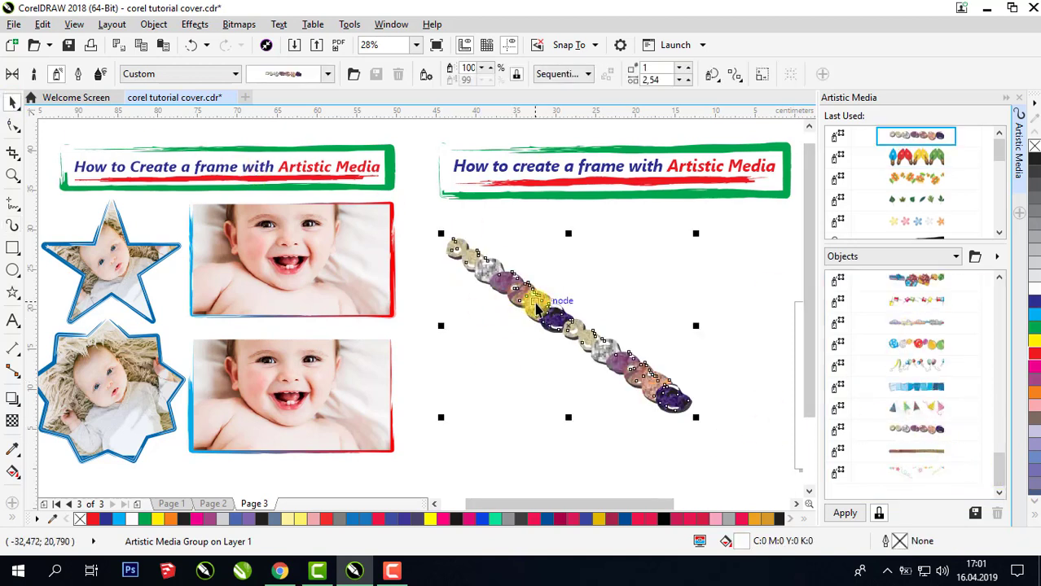
right_click(538, 308)
left_click(567, 337)
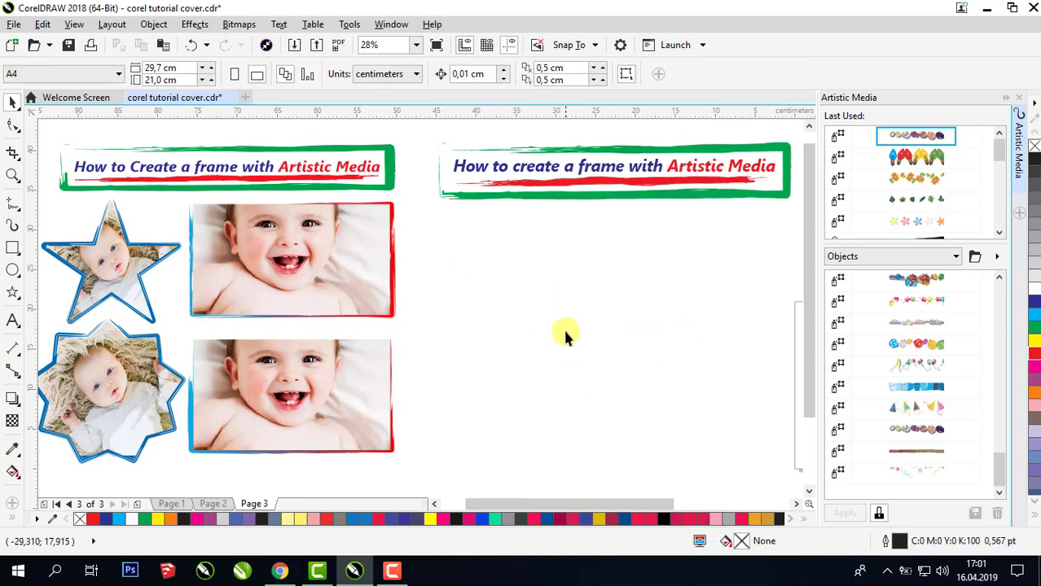
- Draw a five-pointed star about 17.7 cm wide and 16.1 cm high below the title, near its left end
left_click(11, 293)
mouse_move(437, 221)
left_mouse_down()
mouse_move(511, 272)
mouse_move(585, 354)
left_mouse_up()
left_click(12, 102)
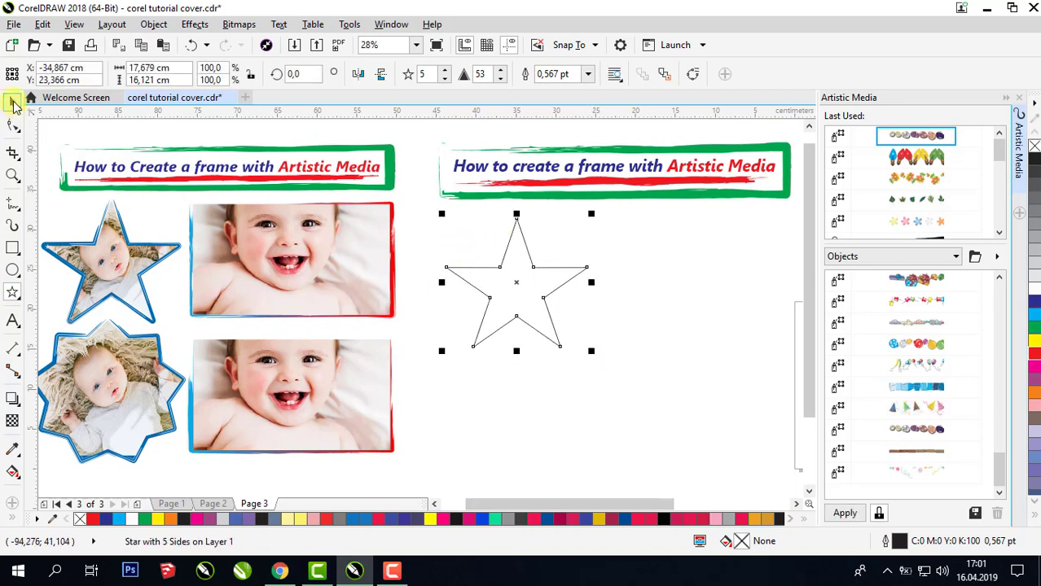
left_click_drag(513, 300, 505, 296)
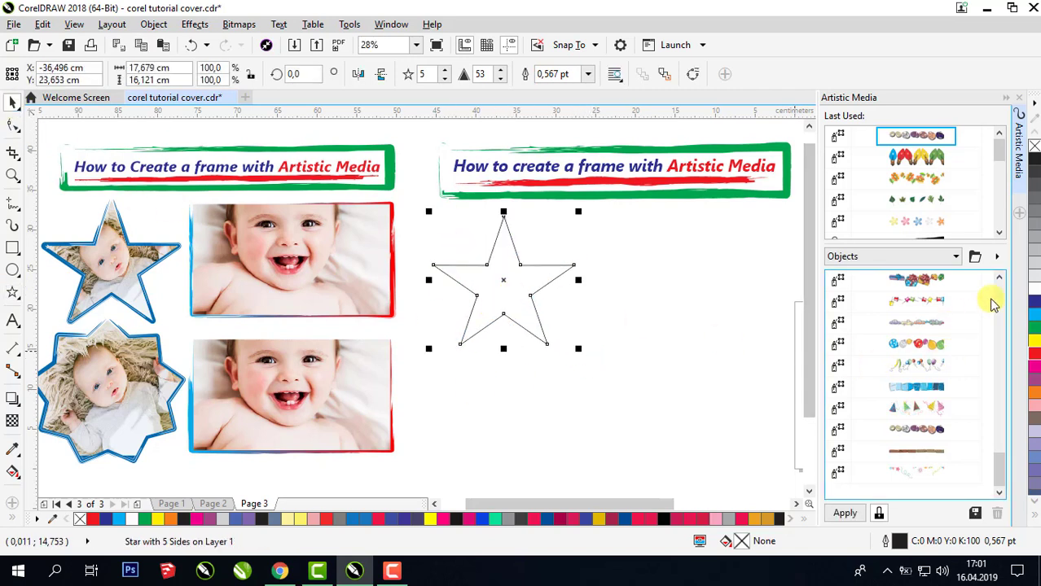
- Try several tapered preset strokes from the Objects folder on the star outline
scroll(1000, 303, "up", 10)
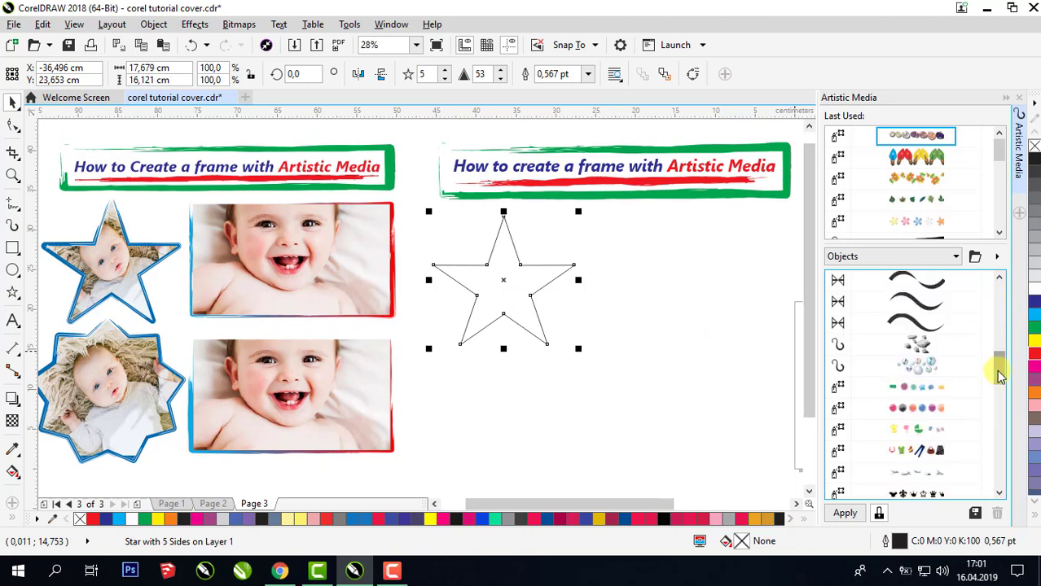
left_click(914, 320)
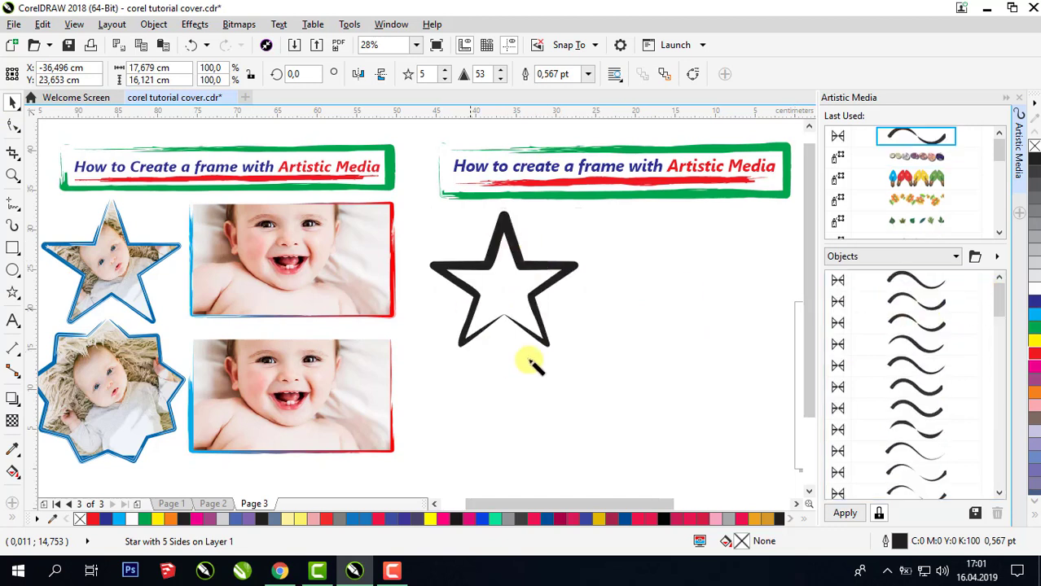
left_click(958, 260)
left_click(956, 260)
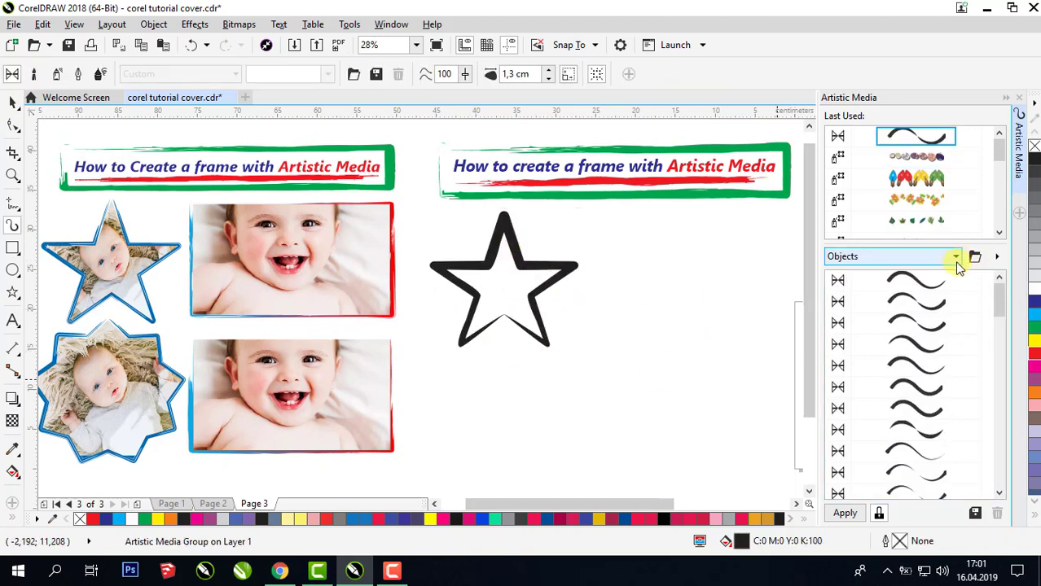
left_click_drag(999, 296, 1003, 356)
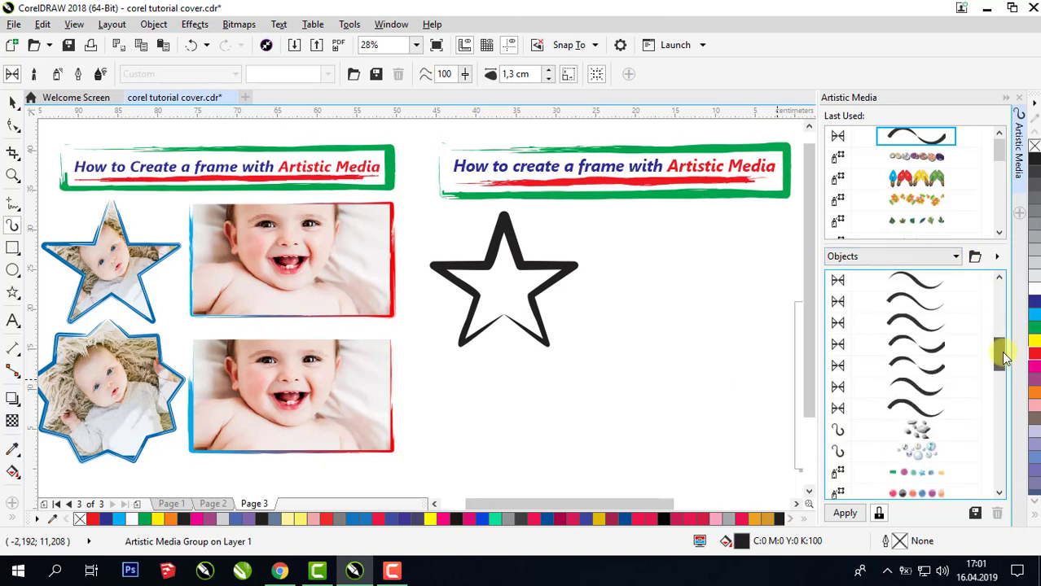
left_click(918, 345)
left_click(923, 327)
- Apply a thin rough brush from the Texture Brush_Paint folder to the star outline and color it cyan
left_click(935, 258)
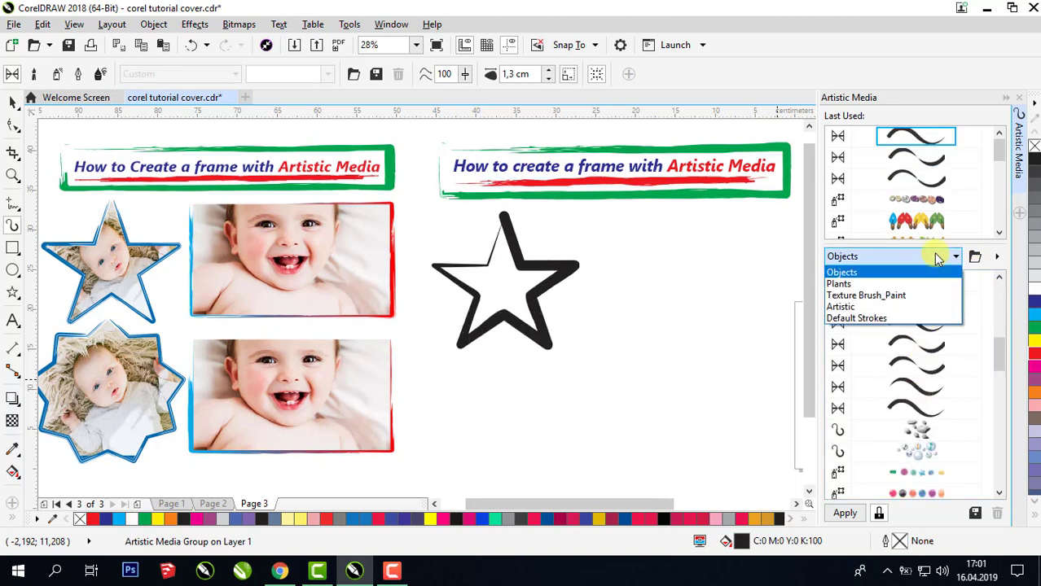
left_click(937, 281)
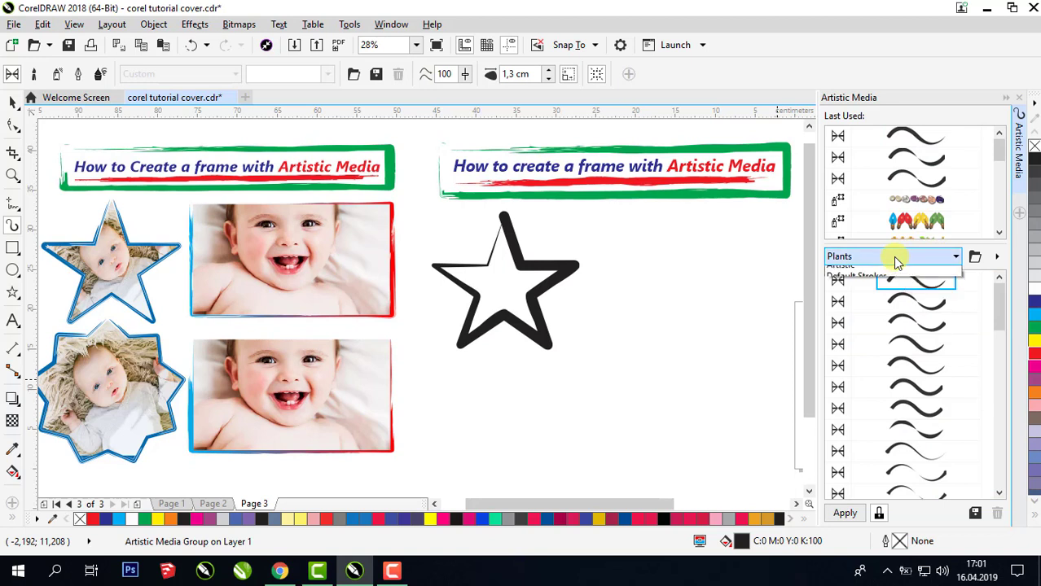
left_click(892, 256)
left_click(864, 295)
left_click_drag(1001, 300, 1001, 382)
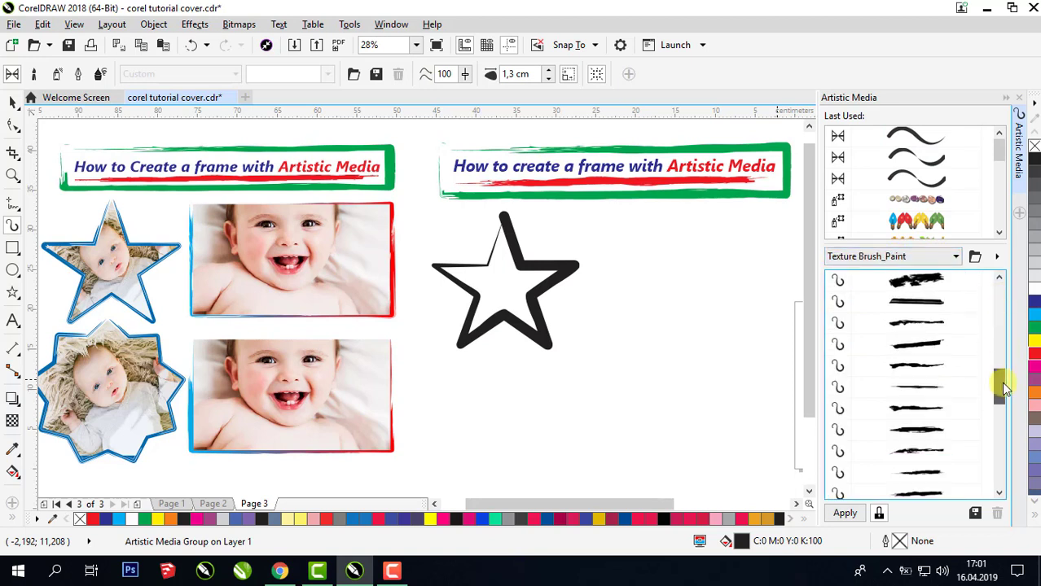
left_click(918, 326)
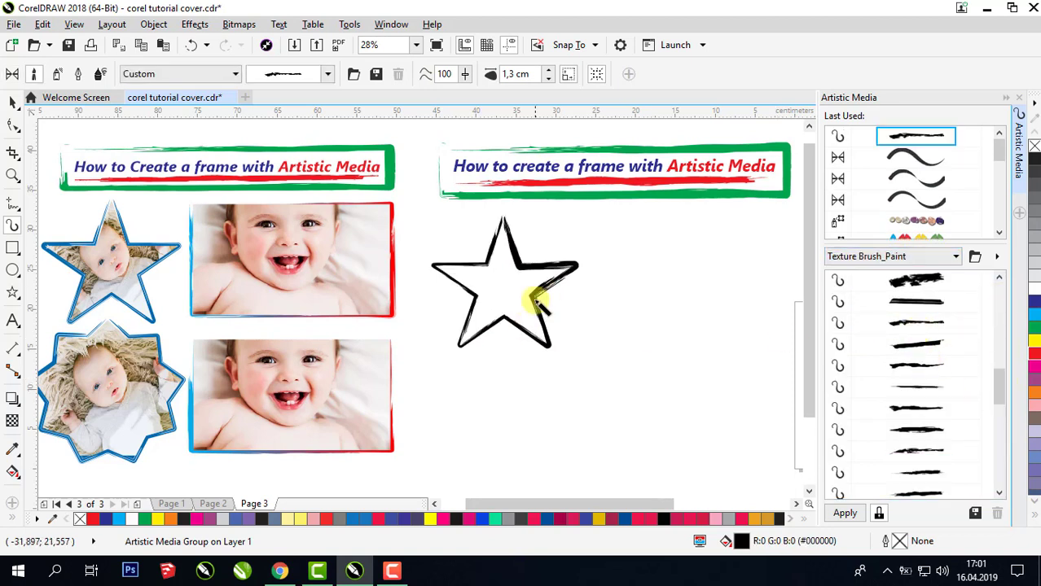
left_click(1036, 355)
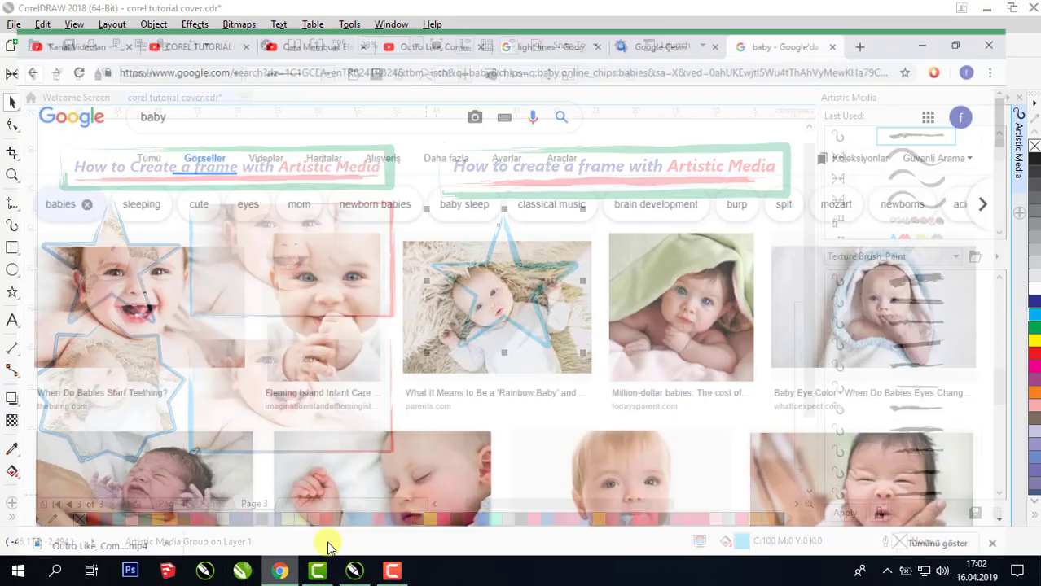
- Copy the photo of the baby on the shaggy rug from the Chrome image results and paste it beside the star in CorelDRAW
left_click(280, 571)
left_click(128, 285)
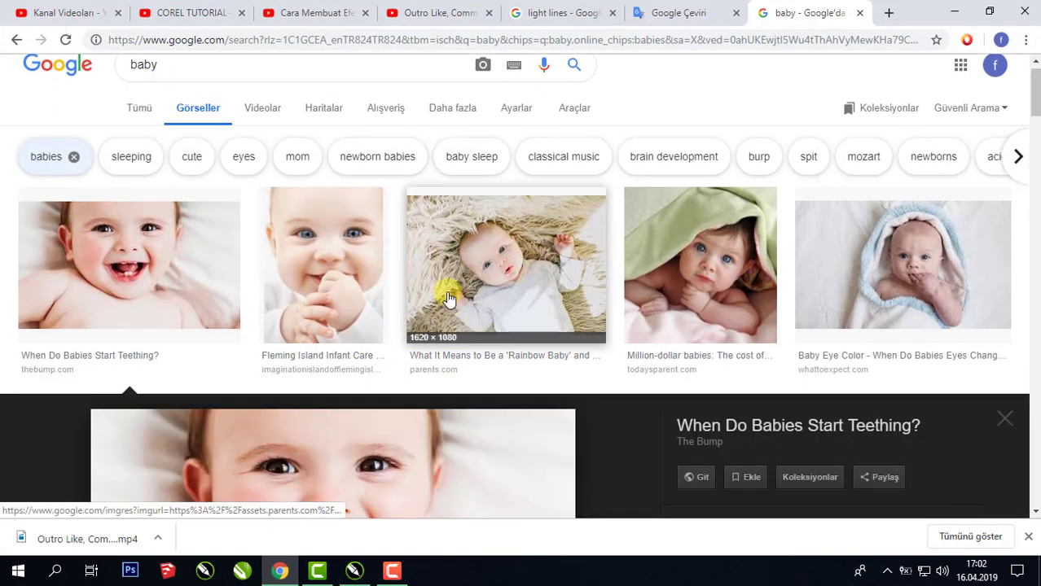
left_click(528, 240)
right_click(337, 301)
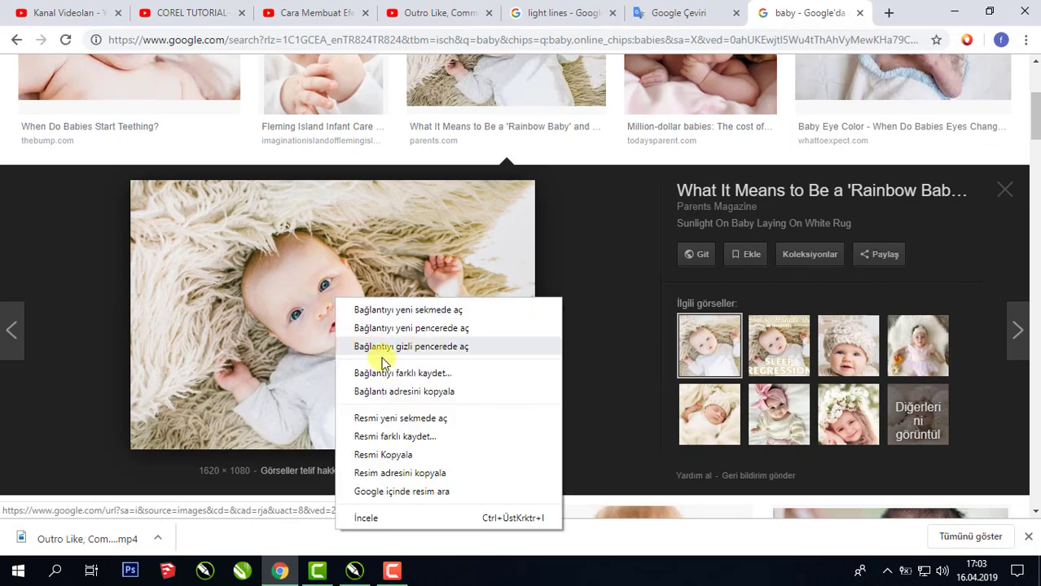
left_click(383, 454)
left_click(953, 12)
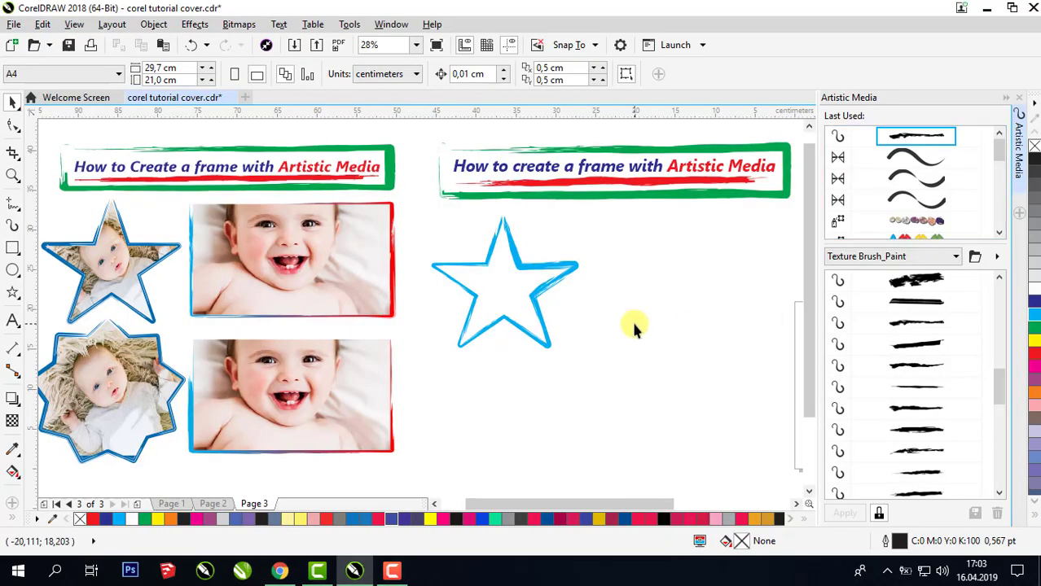
key("ctrl+v")
left_click_drag(725, 305, 674, 288)
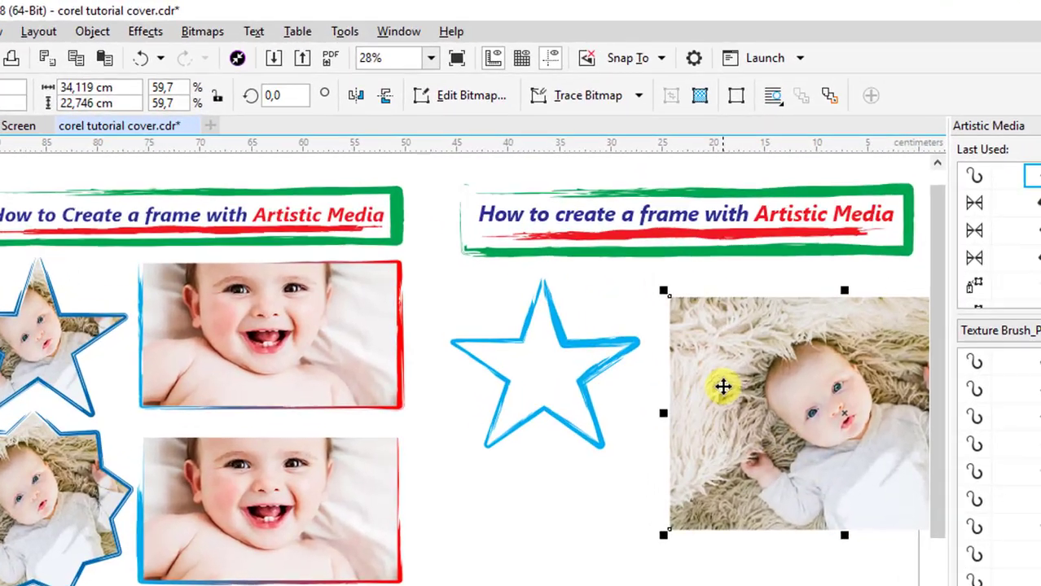
- Try placing the baby photo inside the star with PowerClip Inside, and undo it
right_click(723, 387)
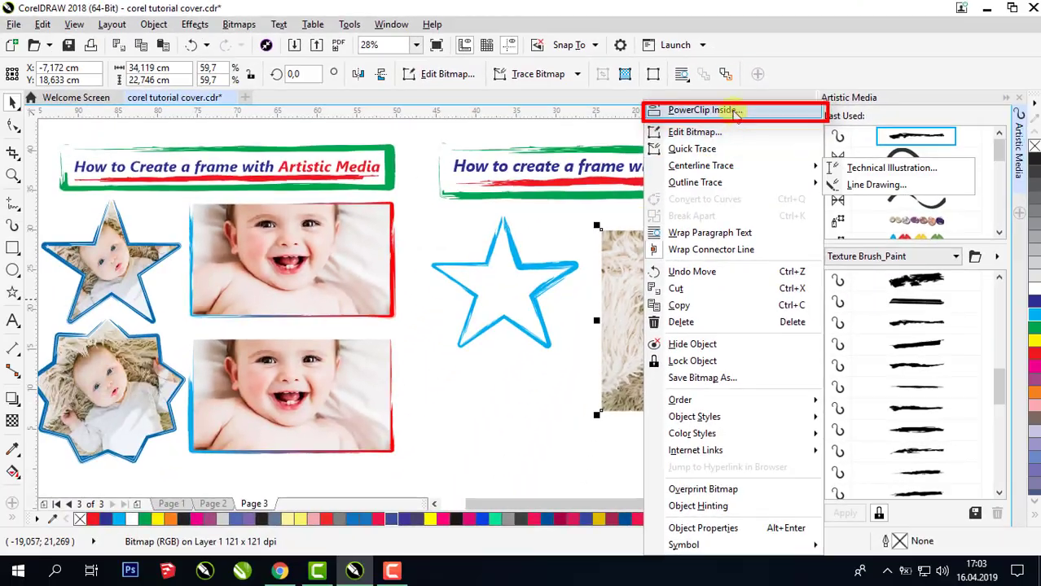
left_click(713, 141)
left_click(507, 285)
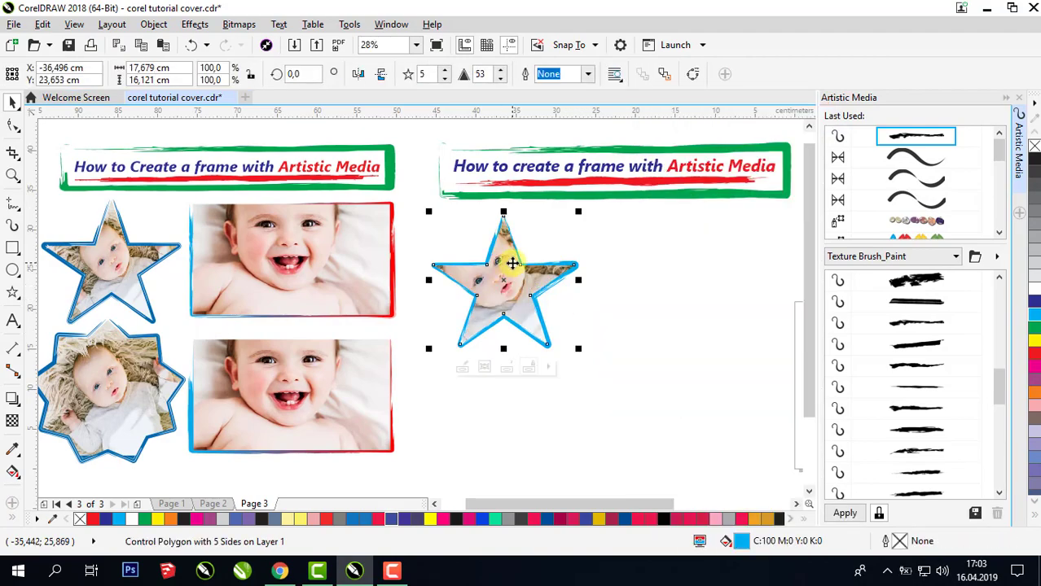
left_click(193, 51)
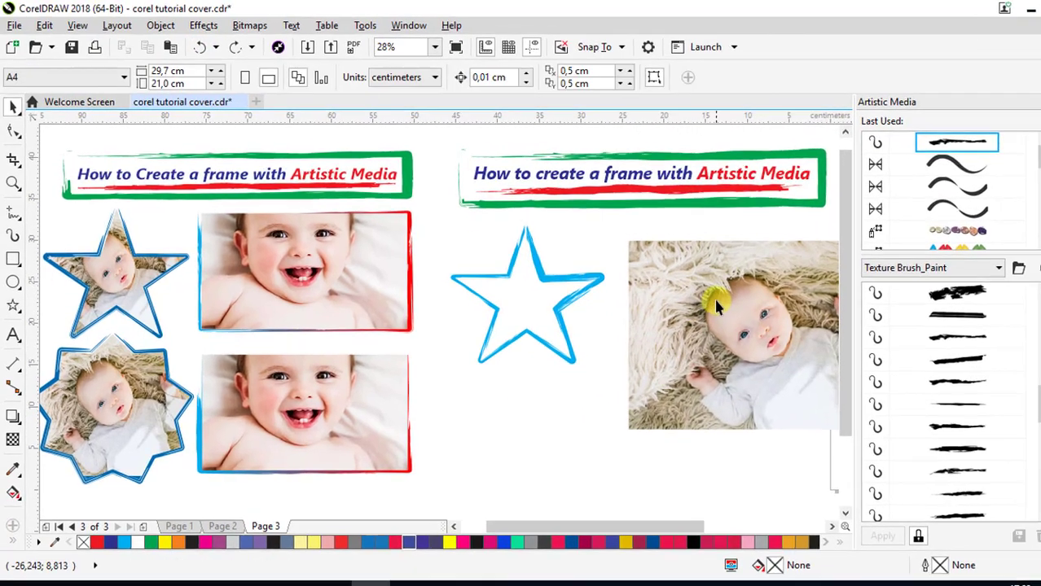
- Place the baby photo inside the cyan star frame using PowerClip
left_click(714, 296)
left_click(153, 24)
mouse_move(421, 214)
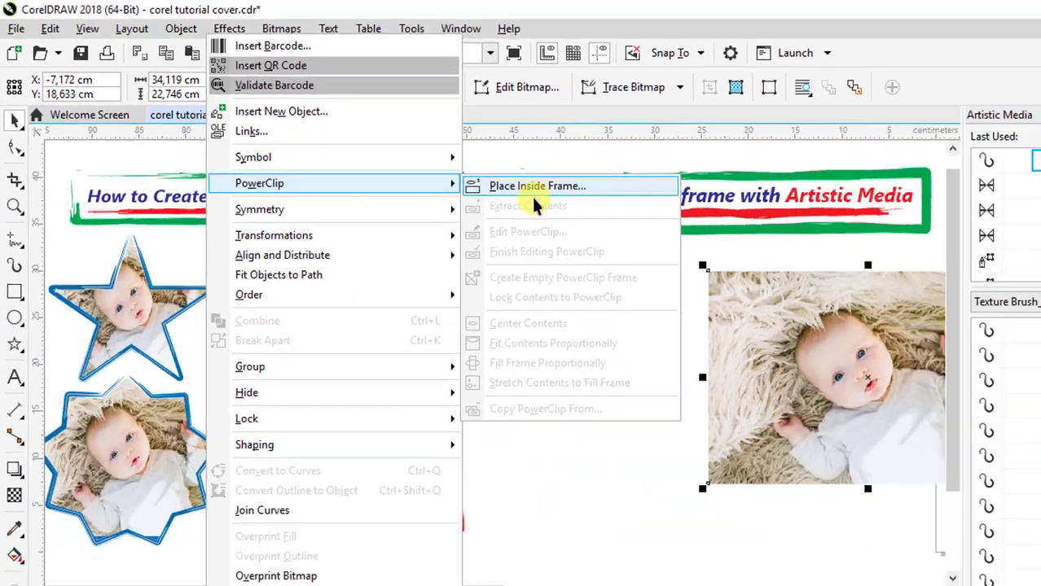
left_click(588, 215)
left_click(562, 300)
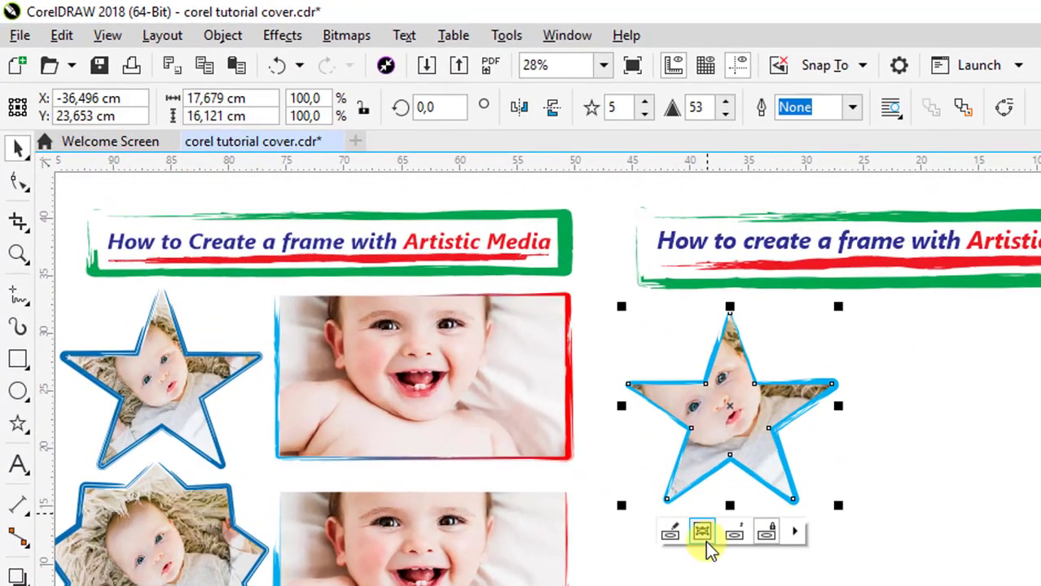
- Edit the star's PowerClip contents, scaling the photo to about 24.3 × 16.2 cm and positioning the baby's face within the star
left_click(669, 536)
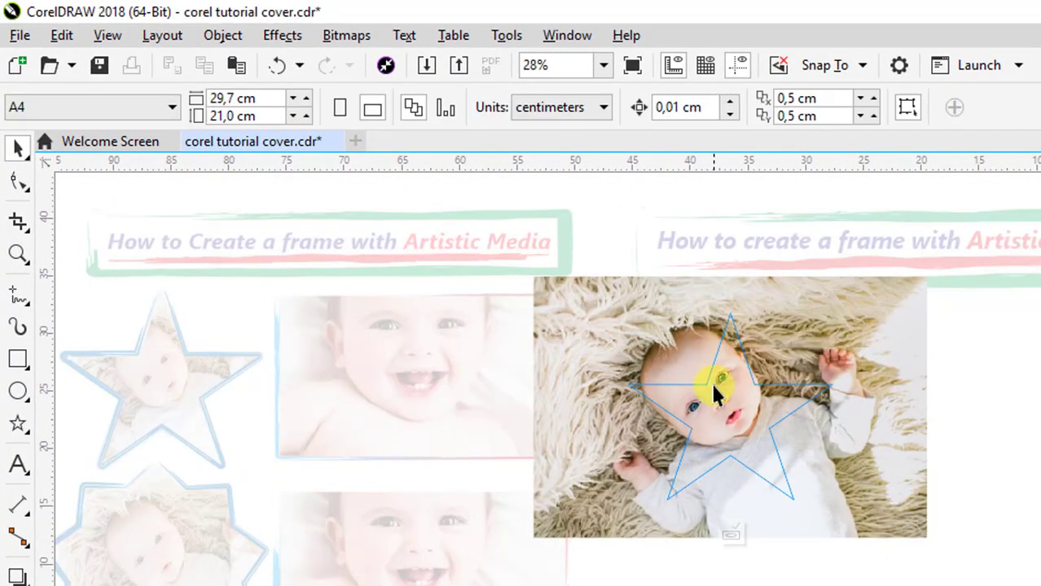
left_click(564, 303)
left_click_drag(542, 274, 584, 307)
left_click_drag(937, 547, 882, 512)
left_click_drag(722, 405, 744, 407)
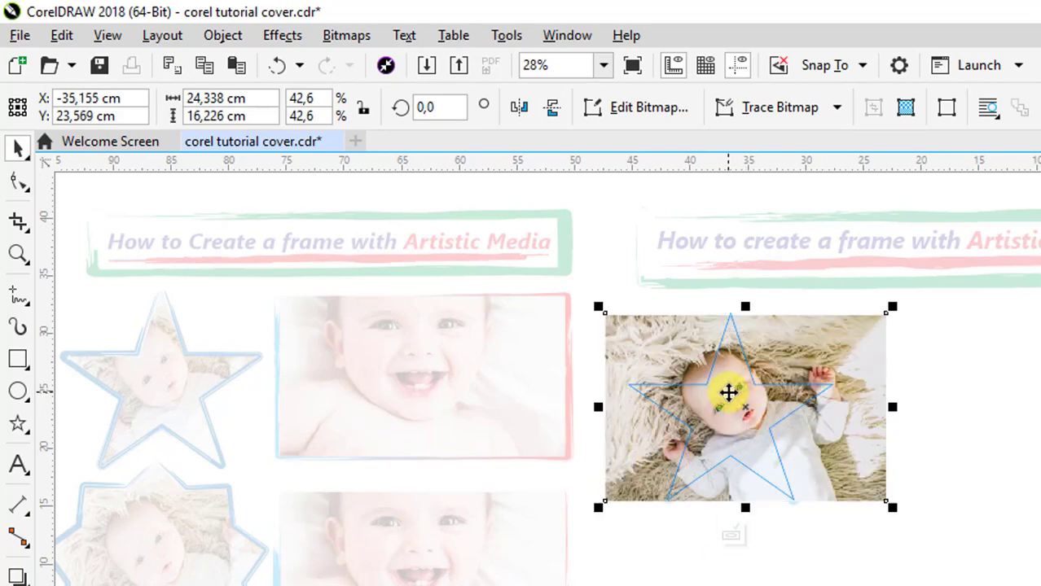
left_click(731, 535)
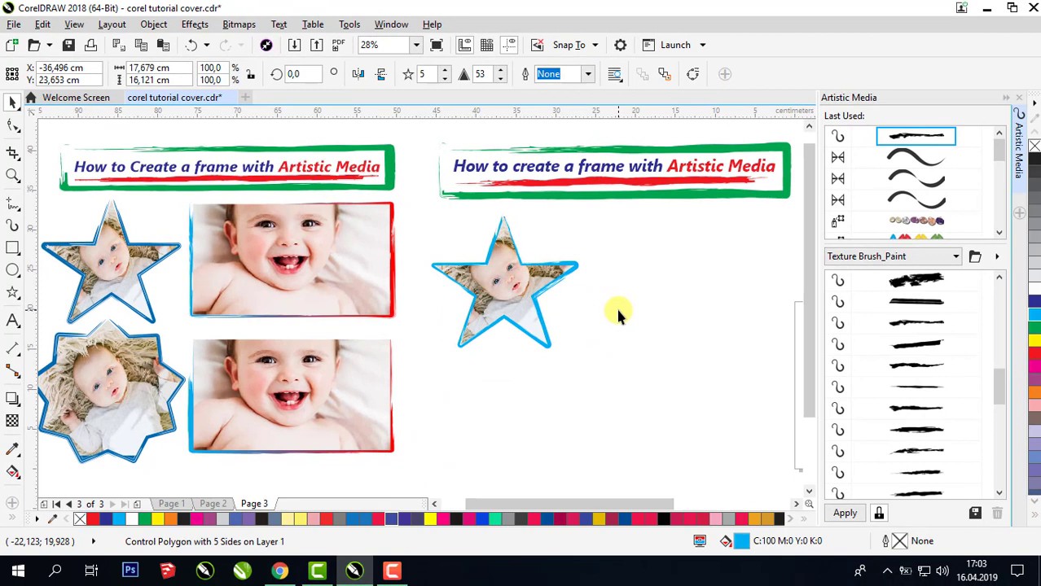
left_click(690, 343)
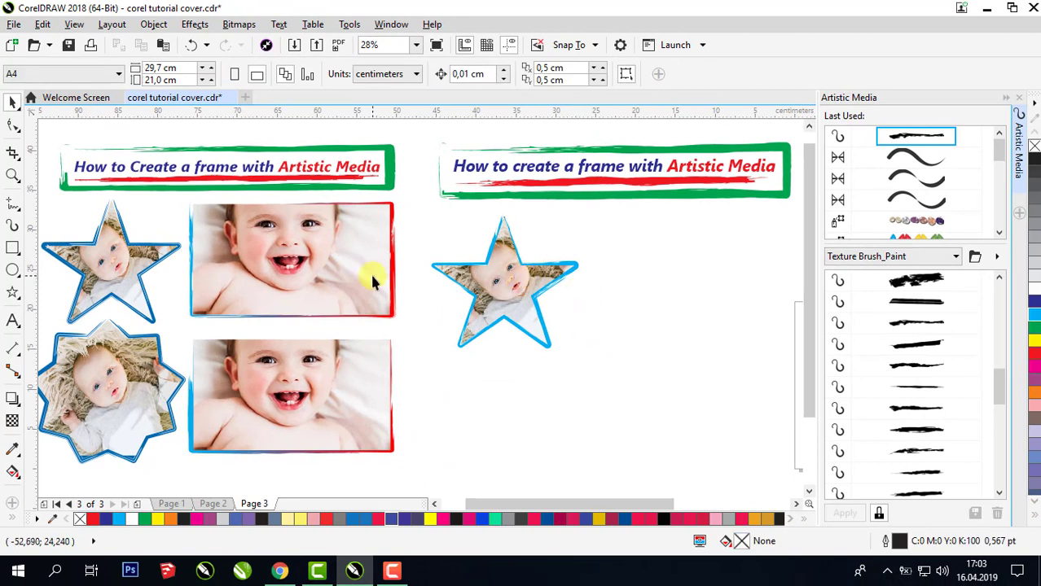
- Draw a rectangle about 23.7 cm wide and 14.9 cm high to the right of the star and close the Artistic Media docker
left_click(13, 250)
left_click_drag(595, 212, 784, 331)
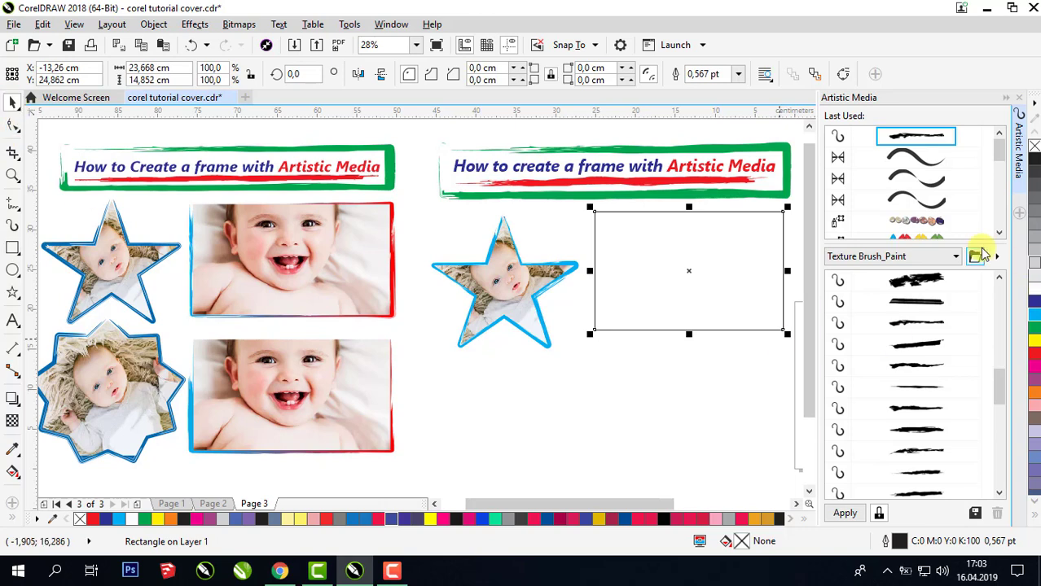
left_click(1016, 101)
scroll(921, 300, "up", 1)
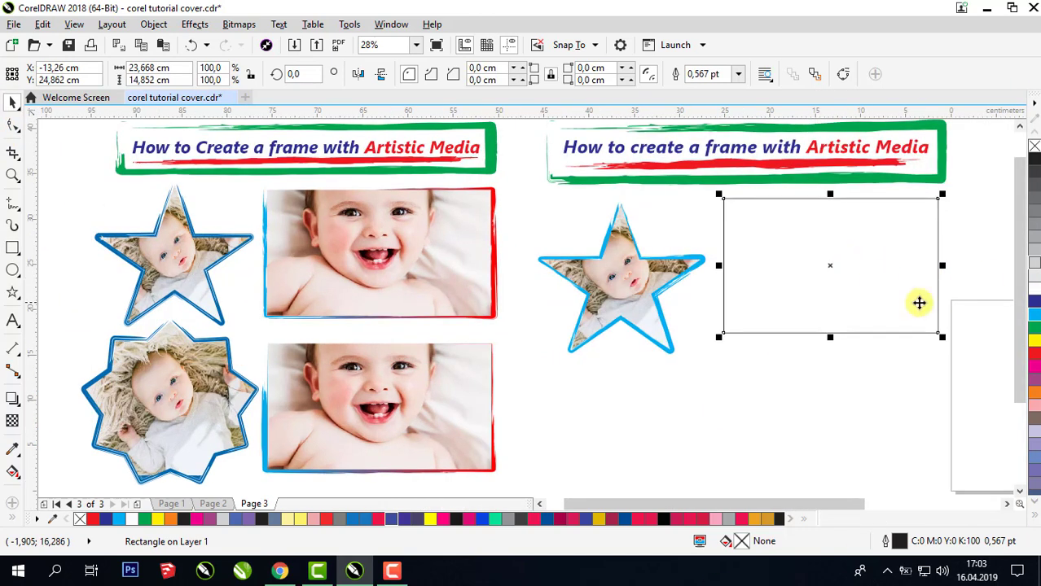
left_click(1007, 505)
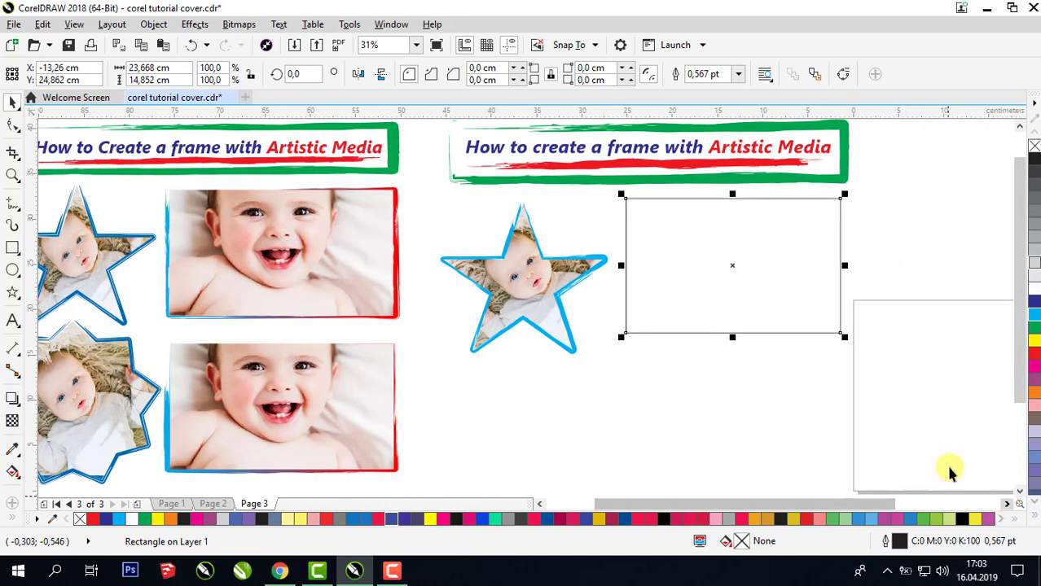
- Reopen the Artistic Media docker and apply a thick rough Texture Brush_Paint stroke to the rectangle
left_click(193, 24)
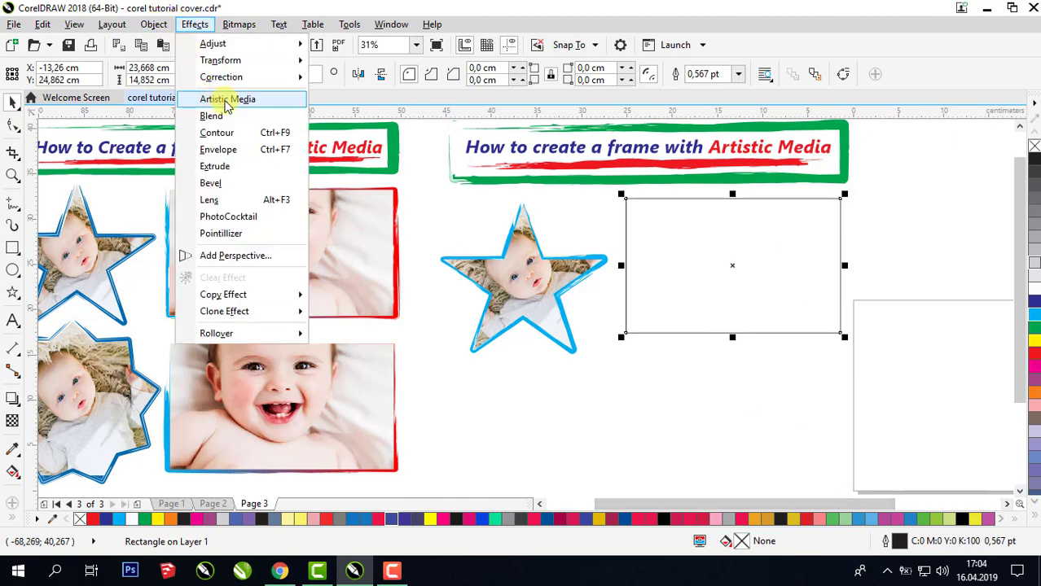
left_click(228, 99)
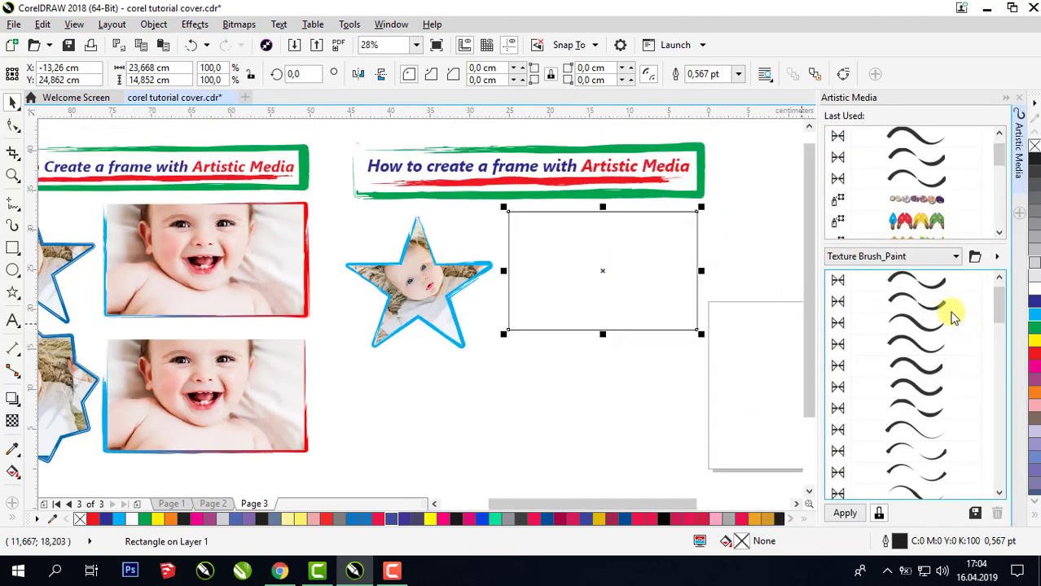
left_click_drag(1003, 338, 999, 383)
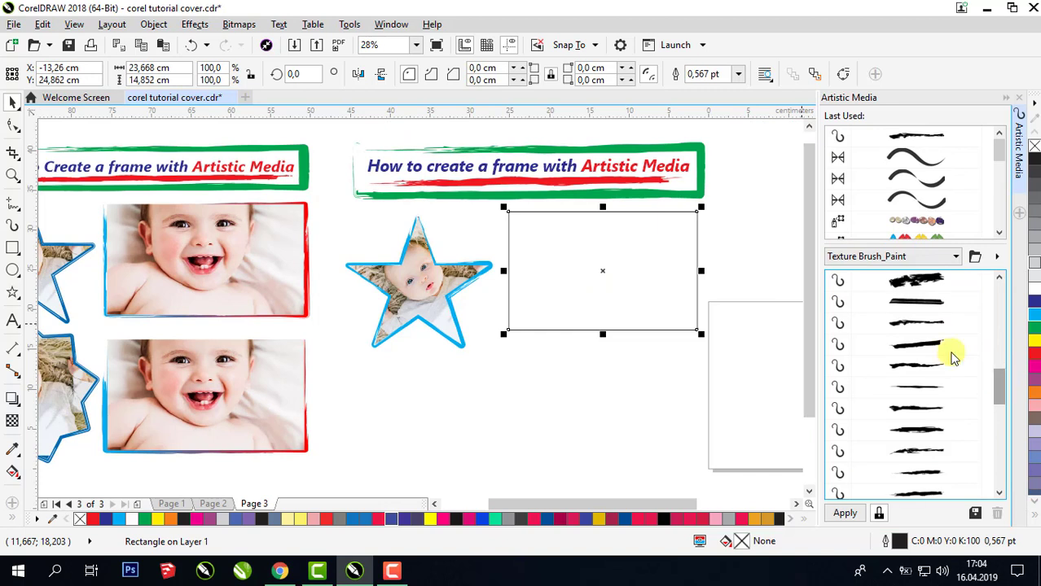
left_click(912, 434)
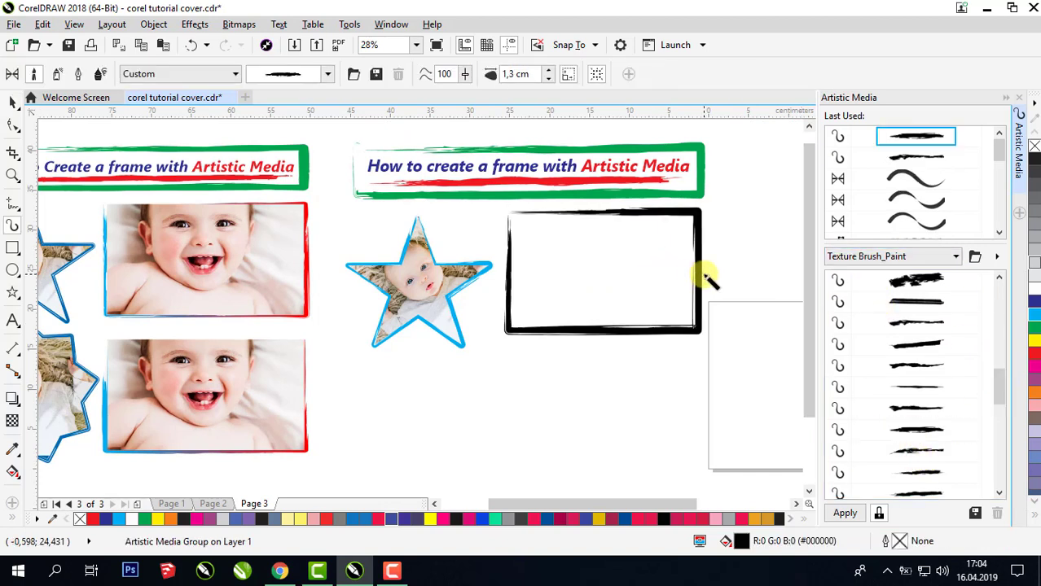
- Try thinner Texture Brush_Paint strokes on the rectangle, keep a ragged, uneven one and colour it red
left_click(912, 454)
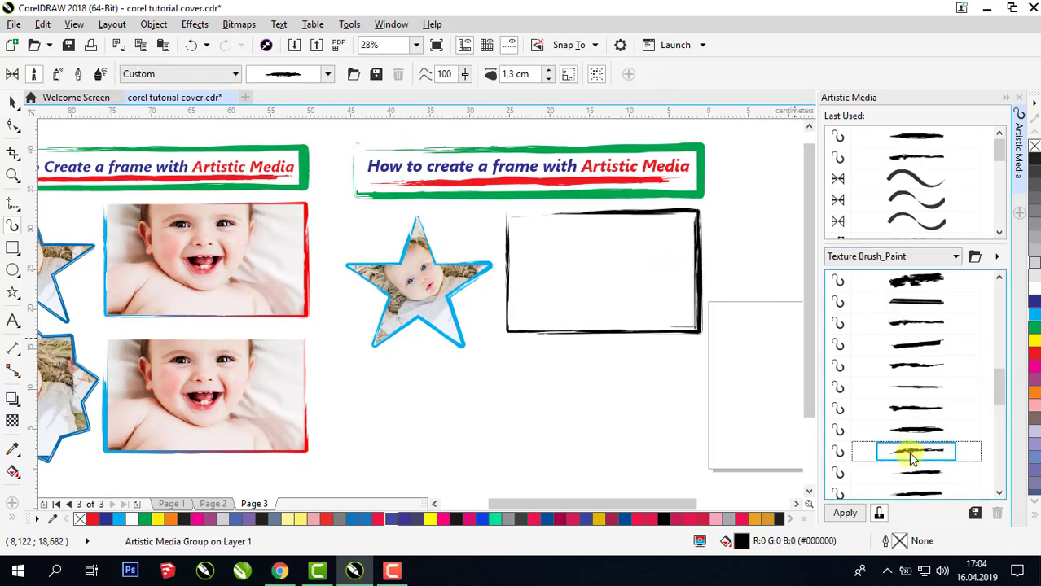
left_click(912, 366)
left_click(918, 327)
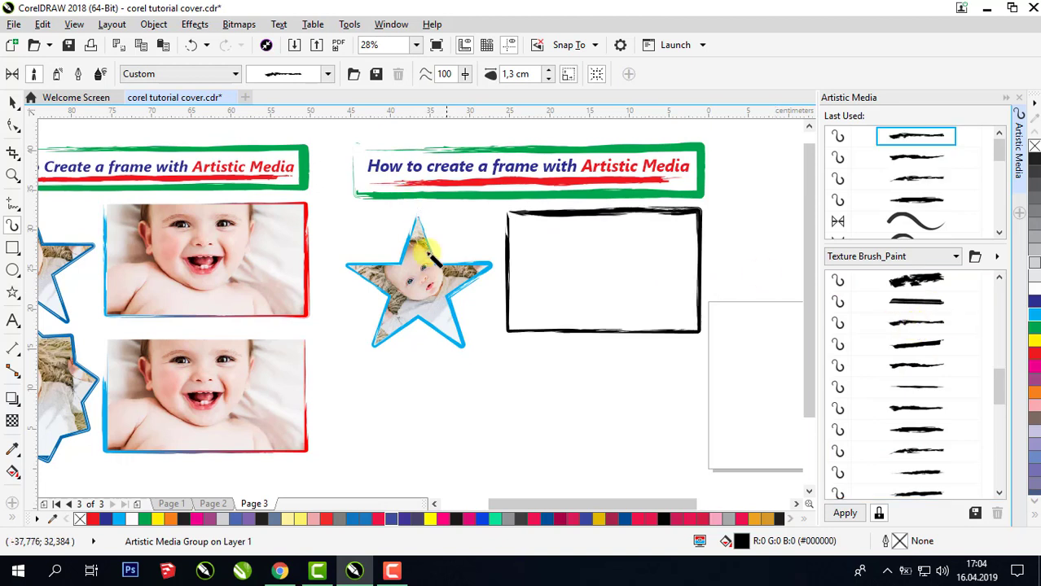
left_click(1035, 359)
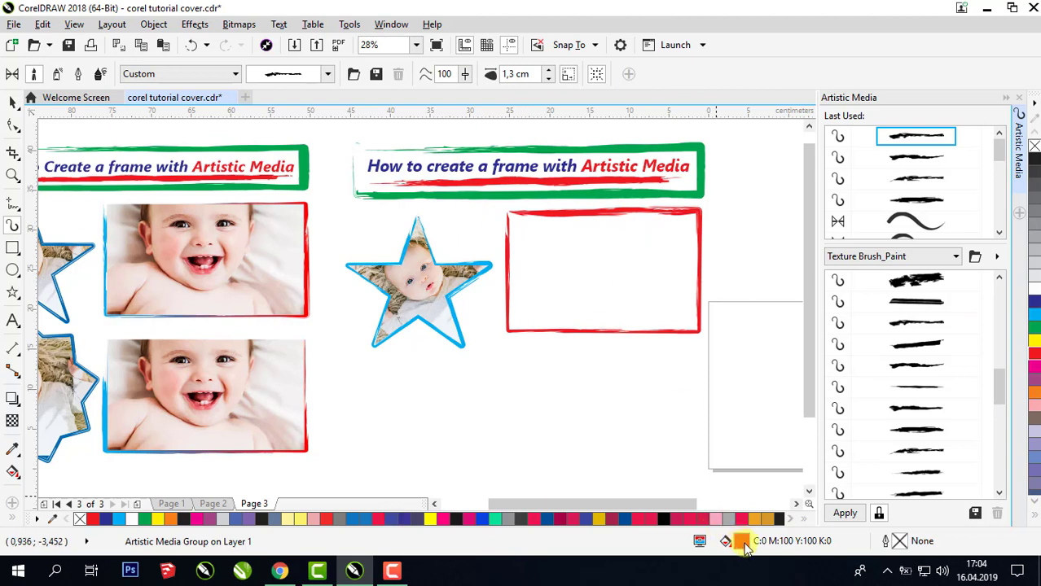
- Give the rectangle's brush frame a linear fountain fill from red to green (#0EE644) and move the frame slightly downward
double_click(741, 542)
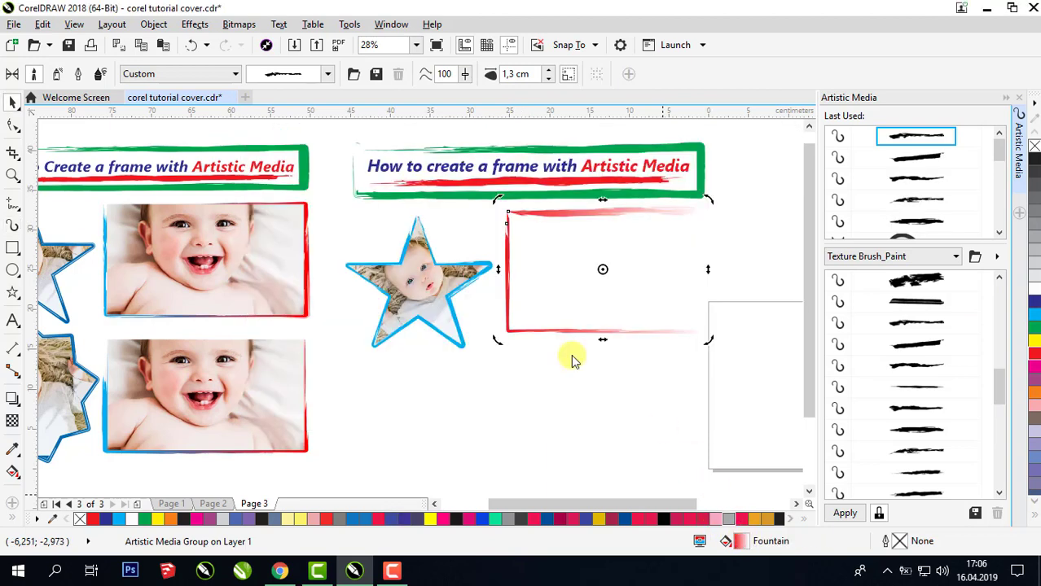
key("F11")
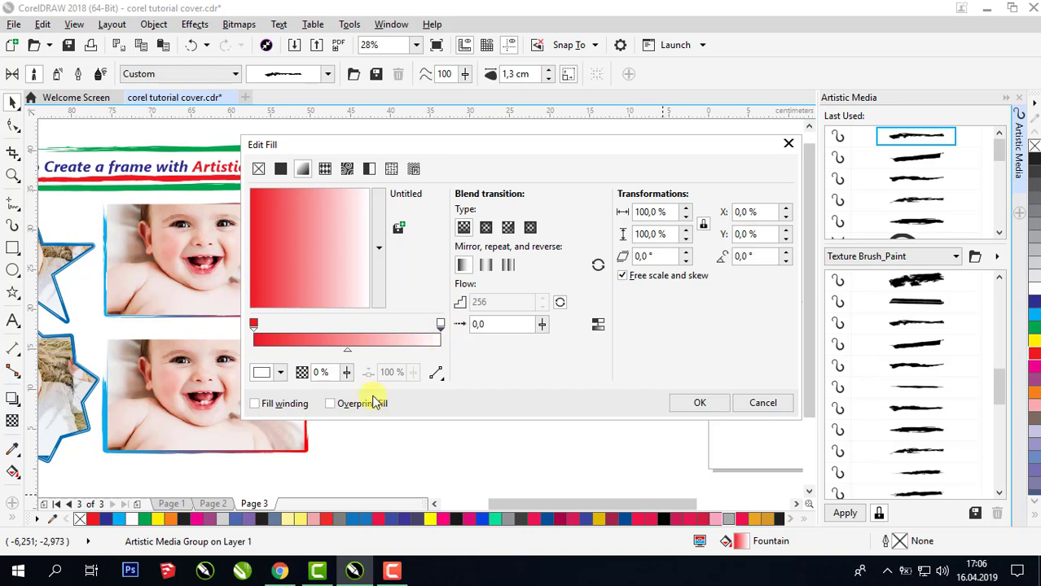
left_click(280, 372)
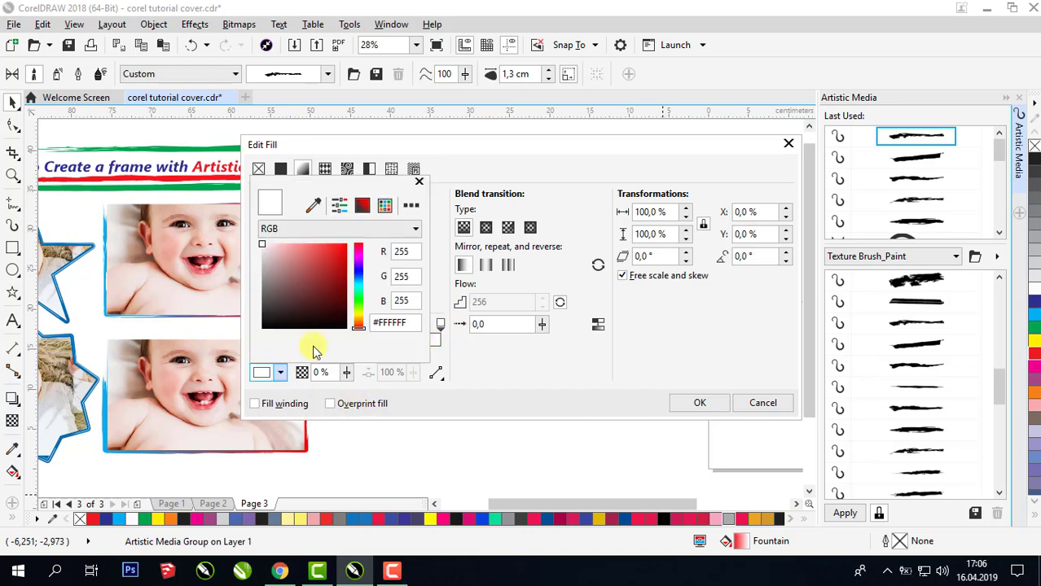
left_click(358, 297)
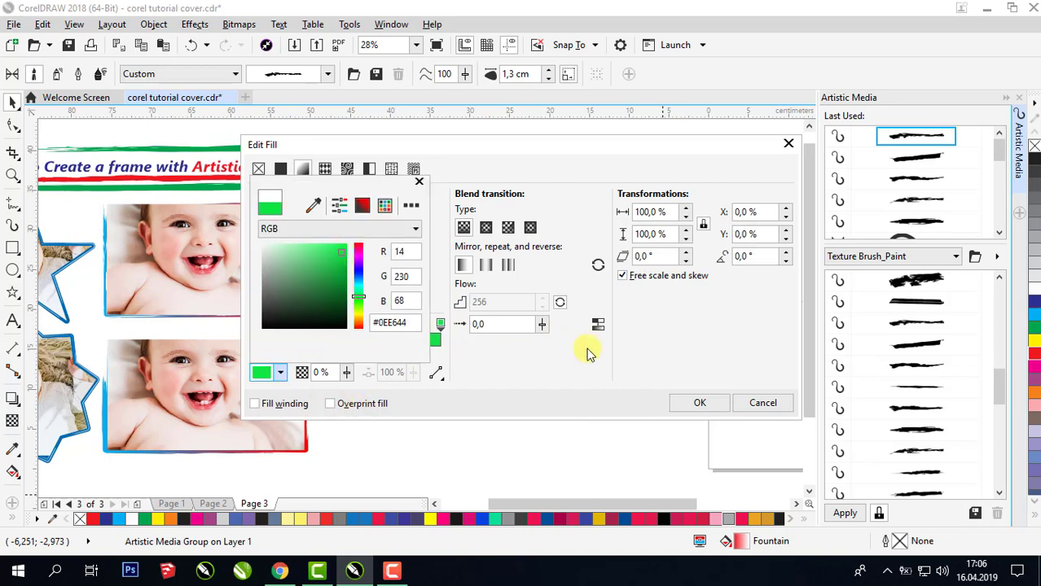
left_click(419, 181)
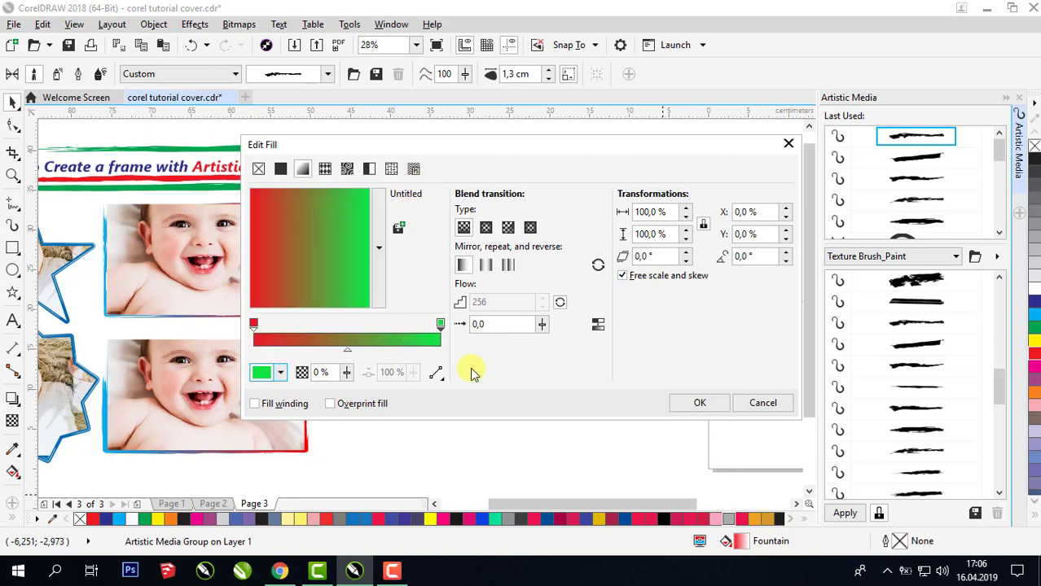
left_click(697, 404)
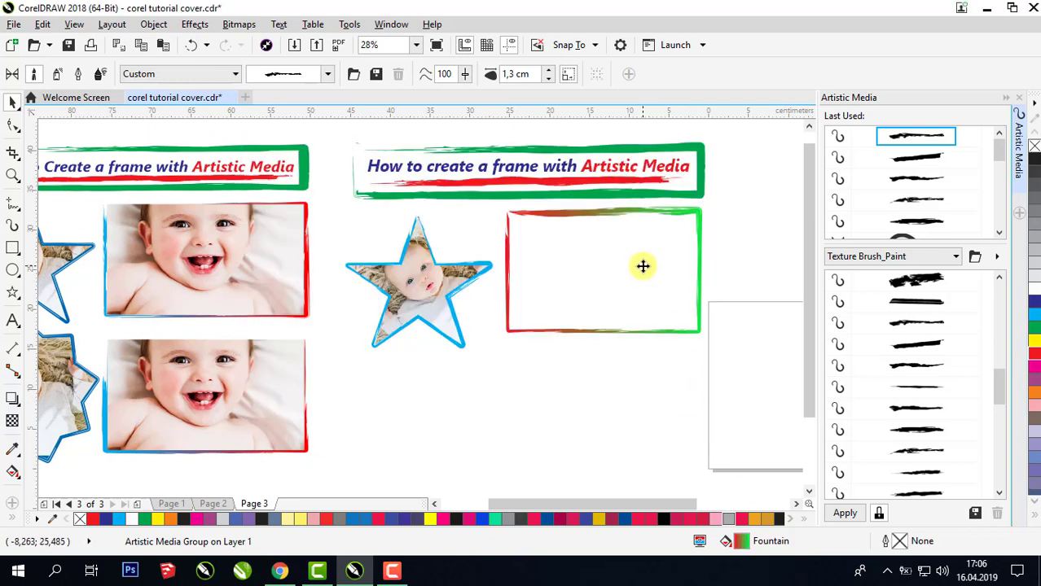
left_click_drag(642, 266, 641, 277)
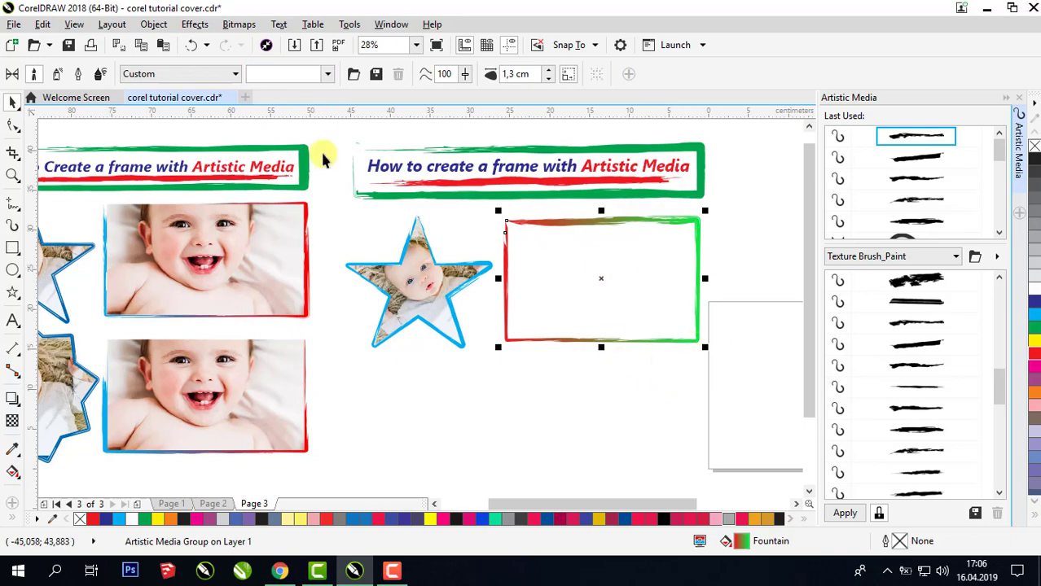
- Switch to Chrome, copy the smiling baby image titled "When Do Babies Start Teething?" and return to CorelDRAW
left_click(279, 571)
scroll(523, 297, "up", 3)
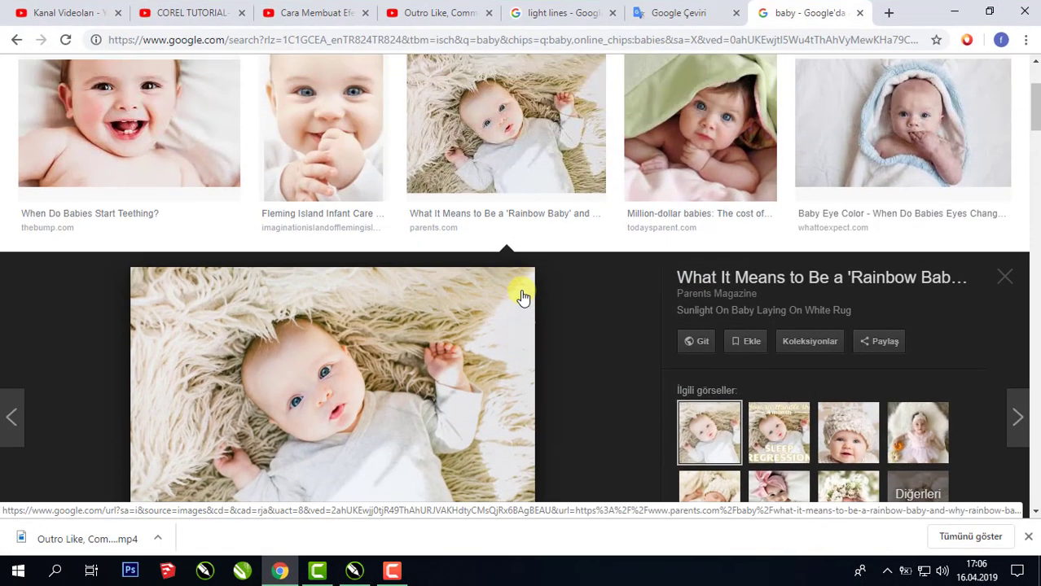
left_click(93, 174)
right_click(365, 317)
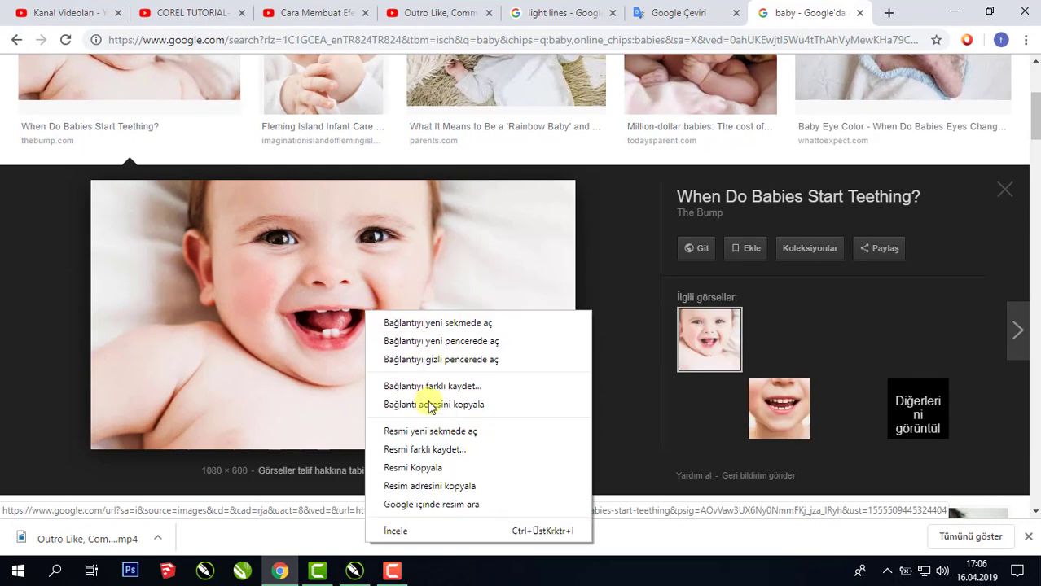
left_click(425, 466)
key("alt+Tab")
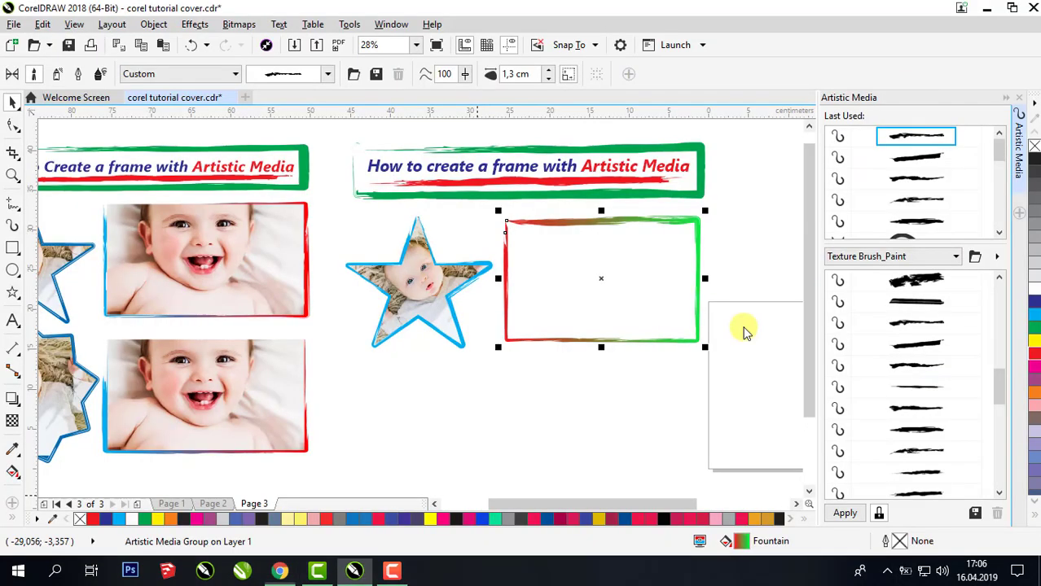
- Paste the smiling baby photo, scale it to about 29.5 × 16.4 cm and place it below the rectangle frame
left_click(530, 414)
left_click(163, 47)
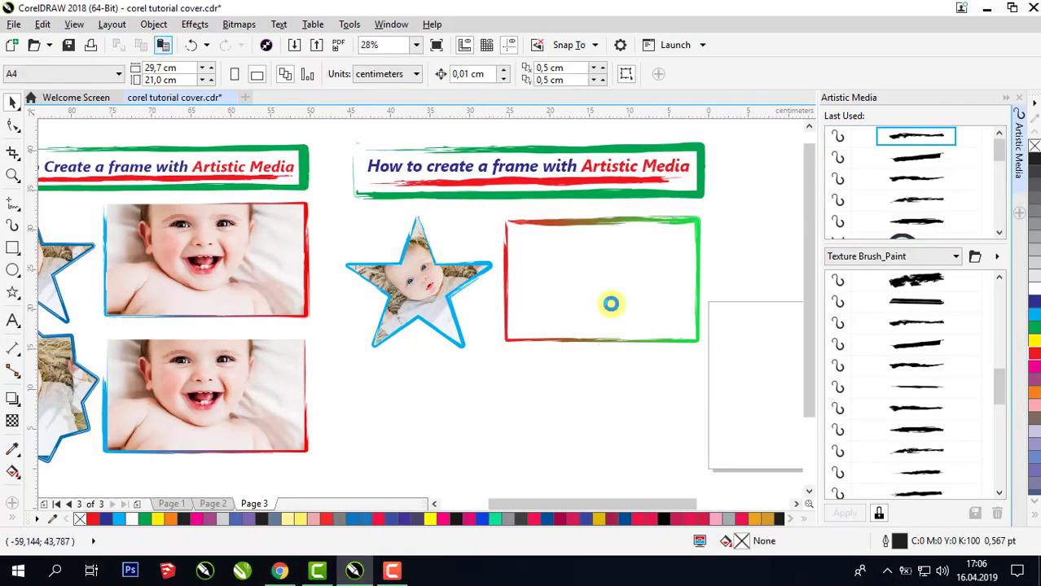
left_click_drag(704, 396, 522, 427)
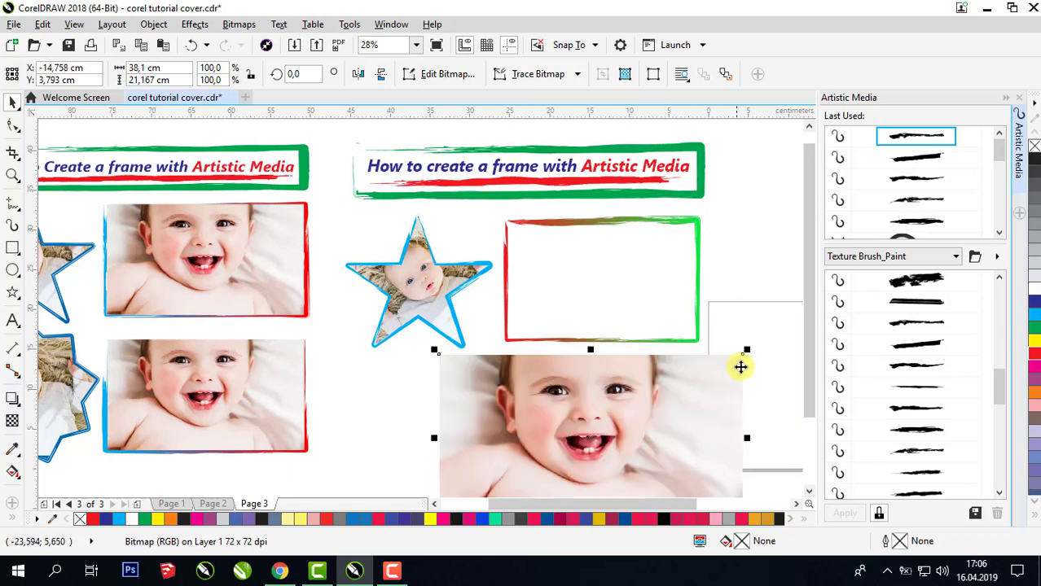
left_click_drag(739, 359, 701, 389)
left_click_drag(607, 432, 651, 403)
- Place the smiling baby photo inside the red-green rectangle frame using PowerClip
right_click(652, 403)
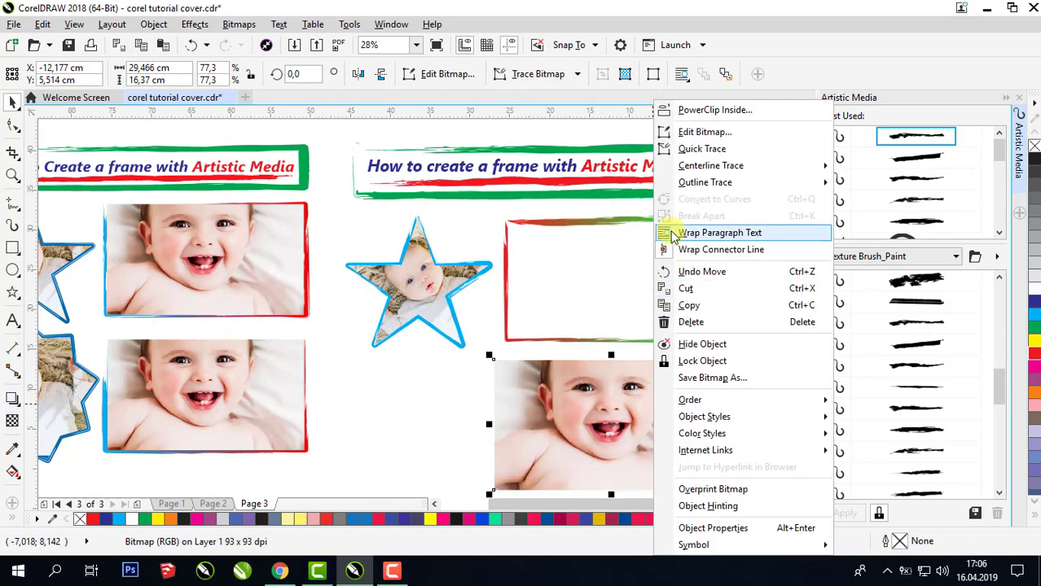
left_click(711, 110)
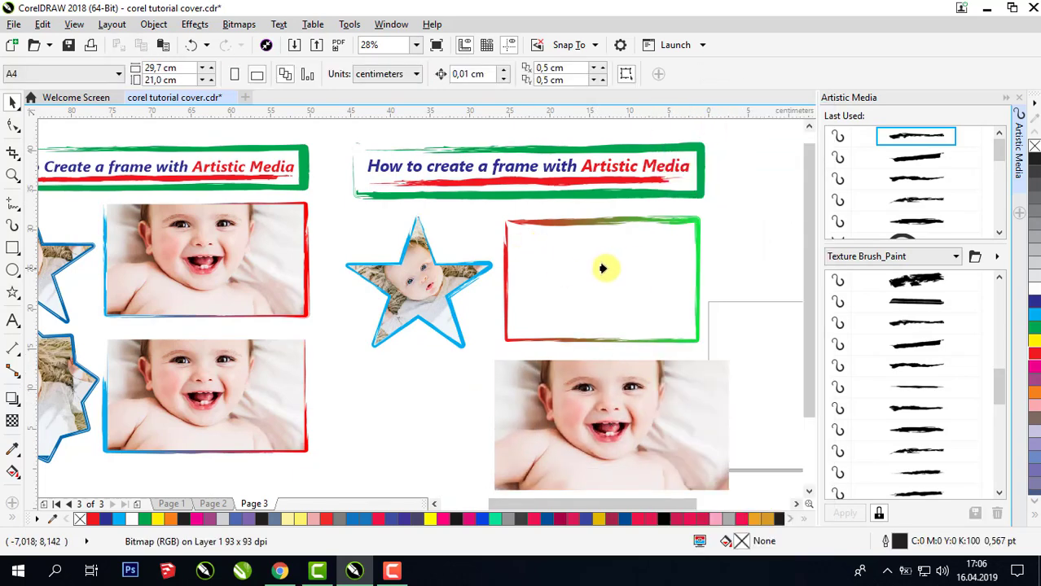
left_click(602, 268)
- Edit the rectangle's PowerClip contents, scaling the photo down so the baby's face sits well within the frame
left_click(581, 361)
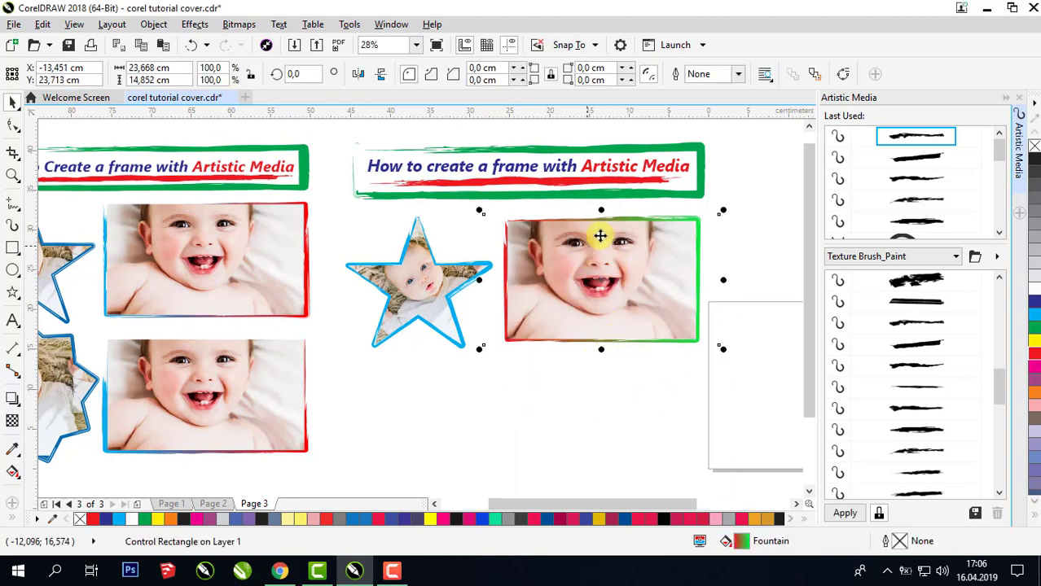
left_click_drag(720, 208, 722, 210)
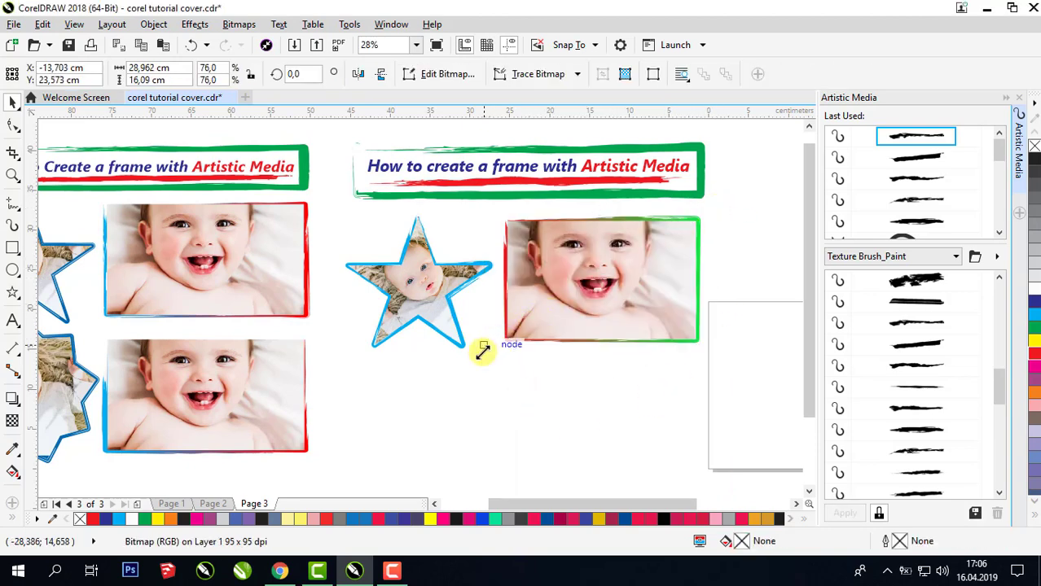
left_click_drag(484, 347, 491, 341)
left_click(586, 291)
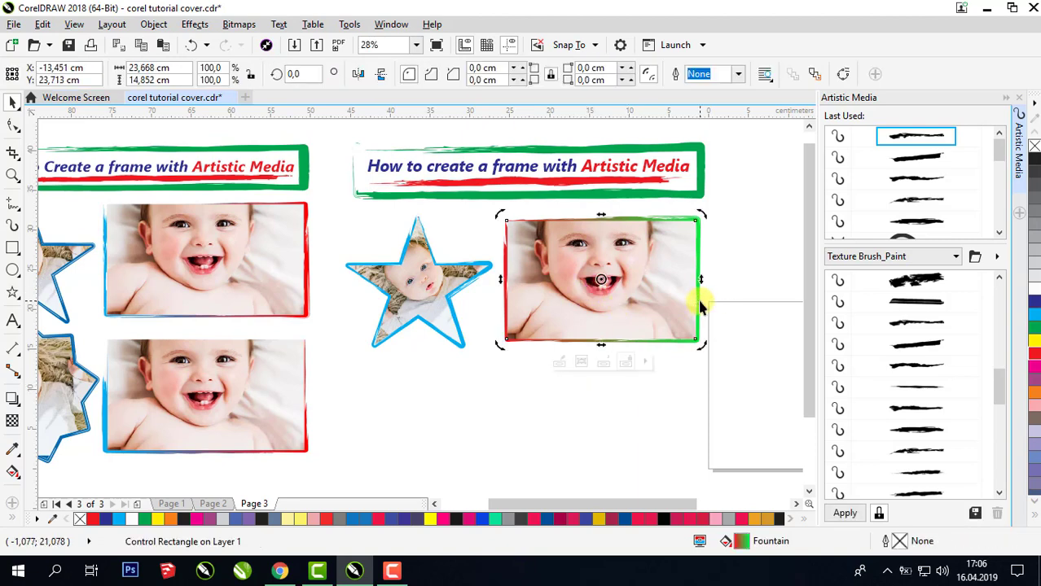
left_click(699, 306)
key("F10")
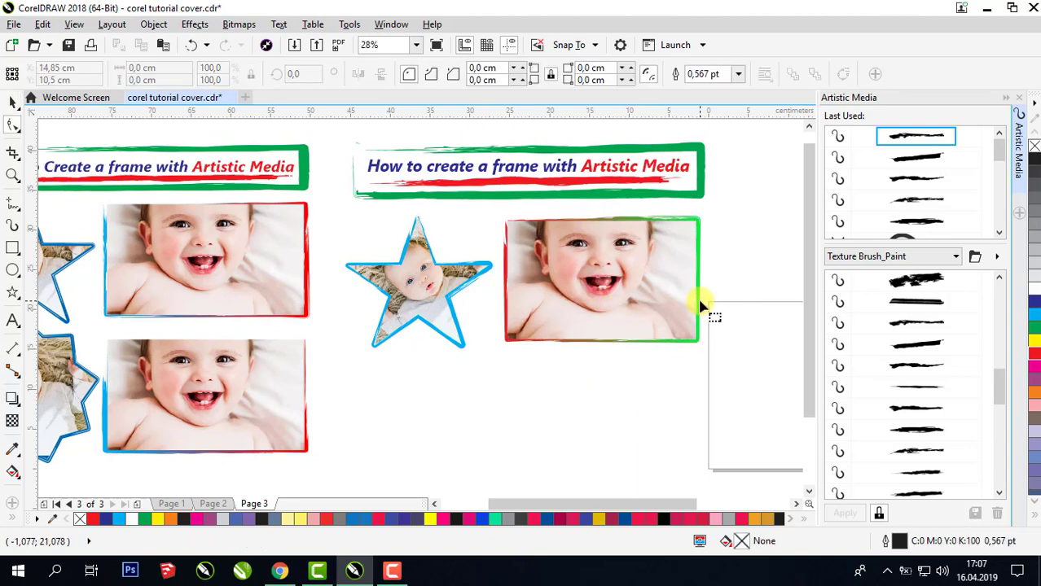
left_click(14, 101)
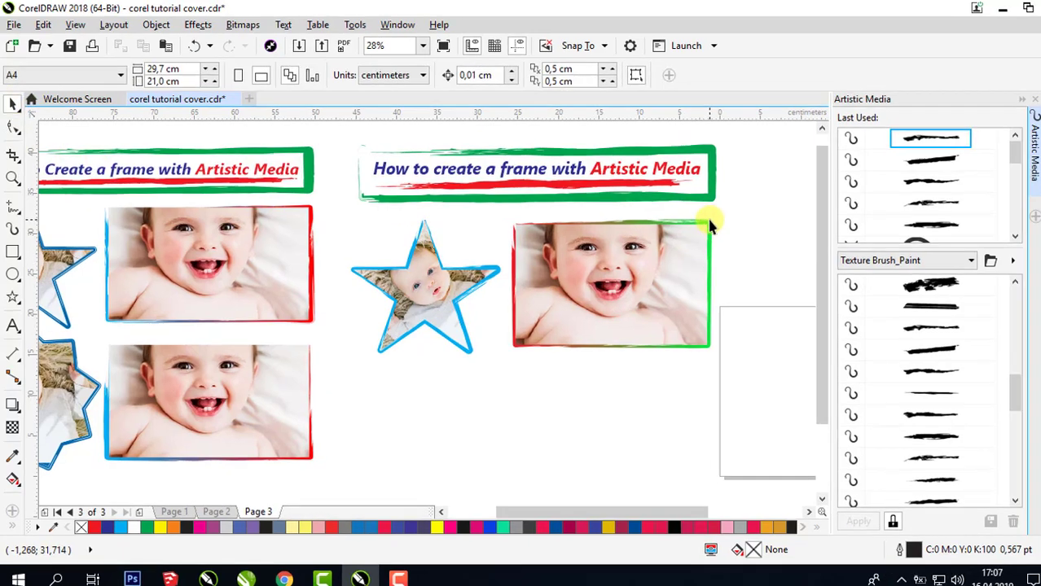
- Try stroke widths of 1.7 cm and 5 cm on the rectangle's brush frame
left_click(699, 220)
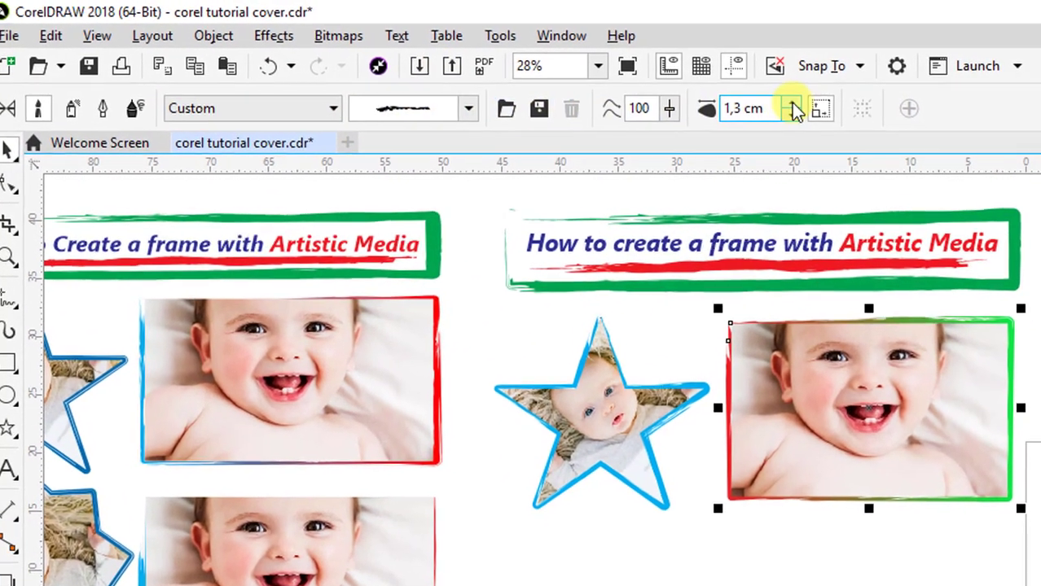
left_click(795, 101)
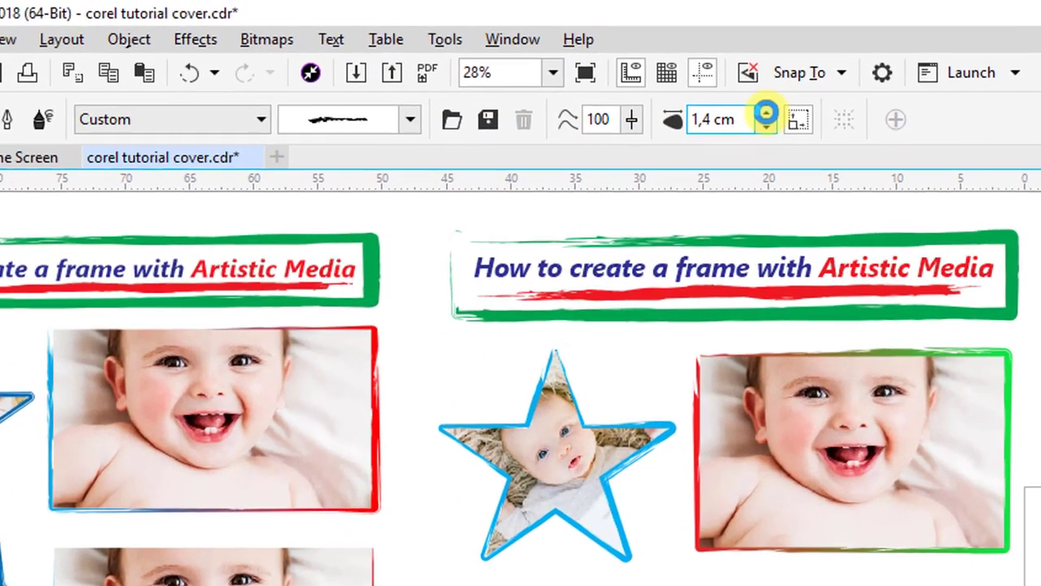
left_click_drag(766, 114, 766, 127)
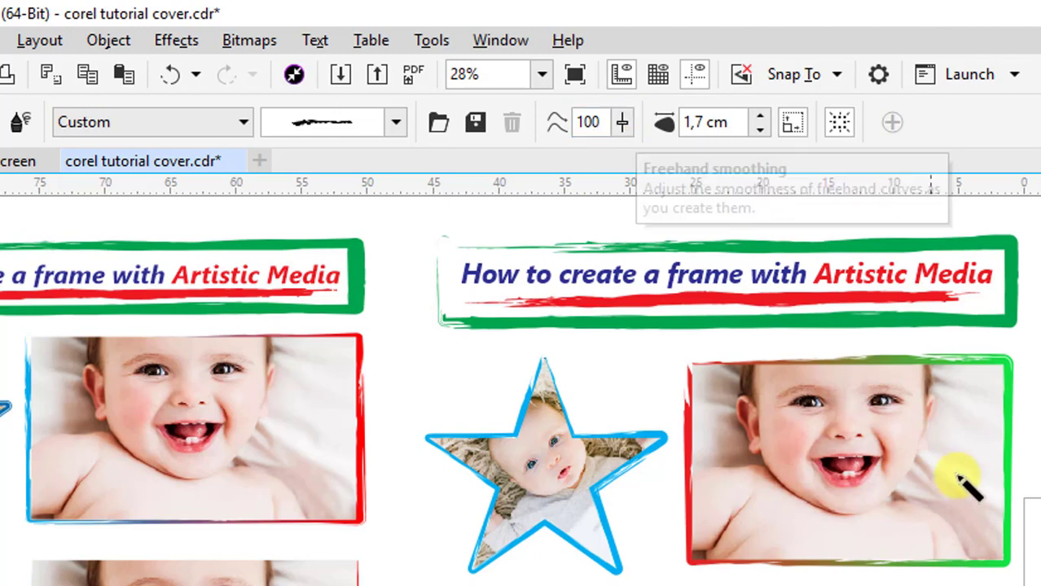
left_click(722, 130)
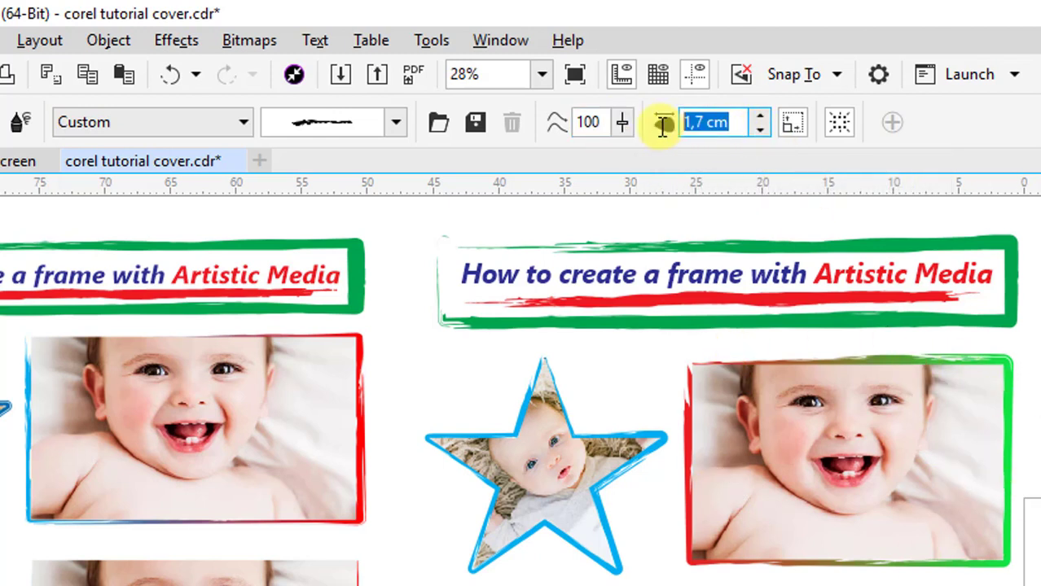
type("5")
key("Return")
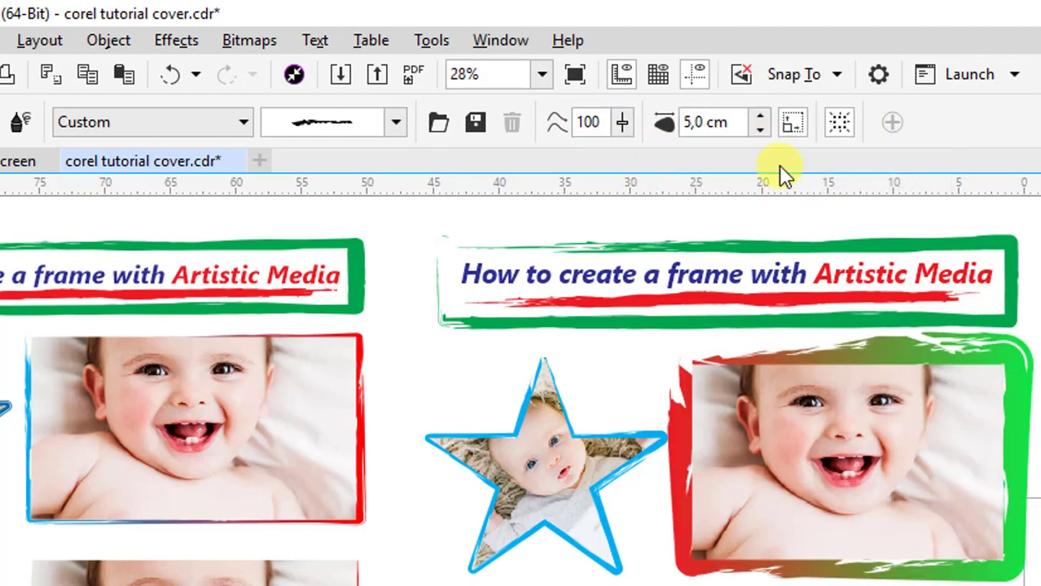
- Set the stroke width of the rectangle's brush frame to 1.5 cm and deselect it
left_click(737, 122)
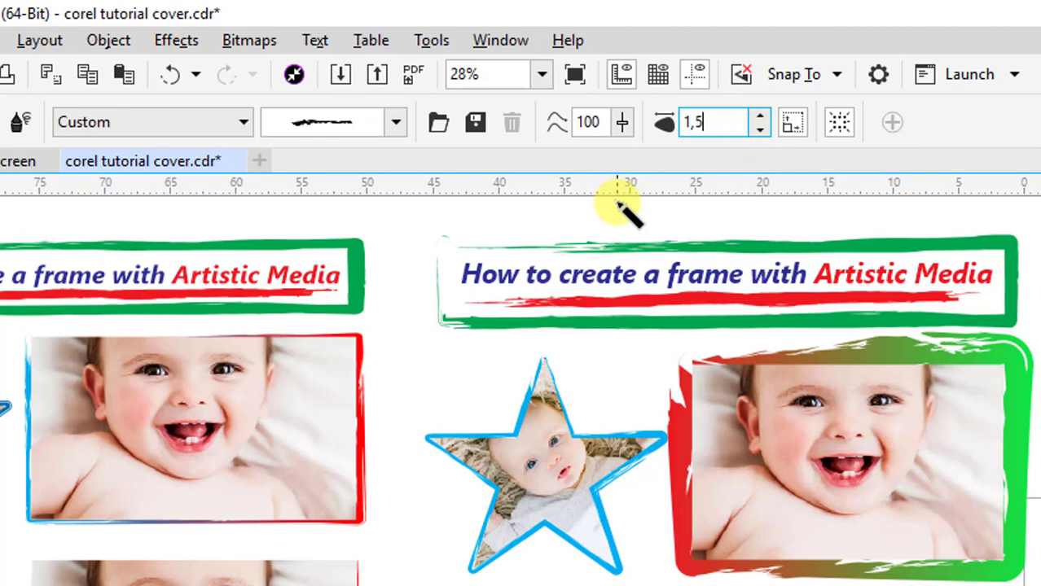
key("Return")
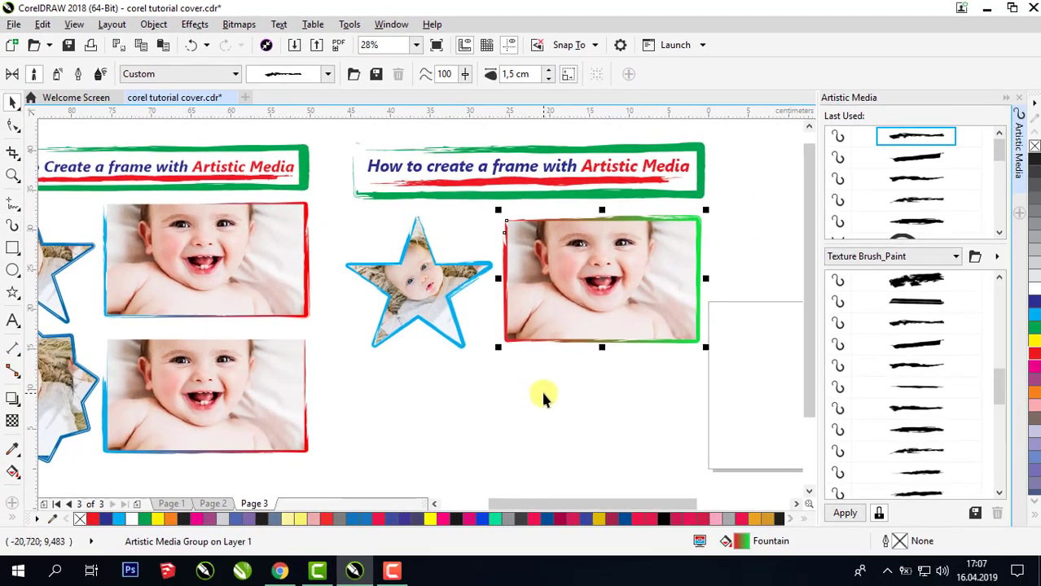
left_click(544, 397)
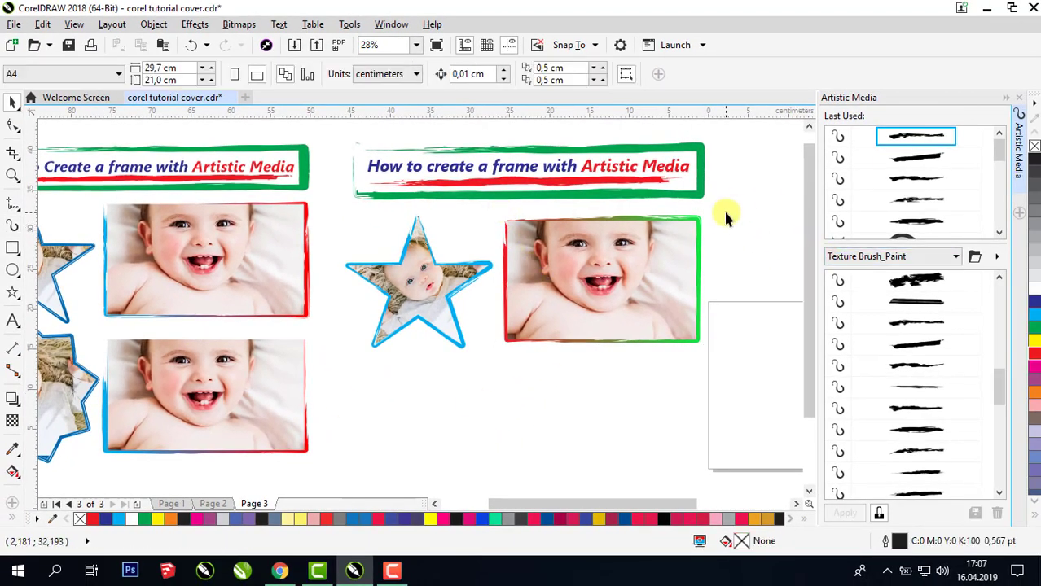
- Duplicate the framed smiling baby photo directly below the original
left_click(432, 505)
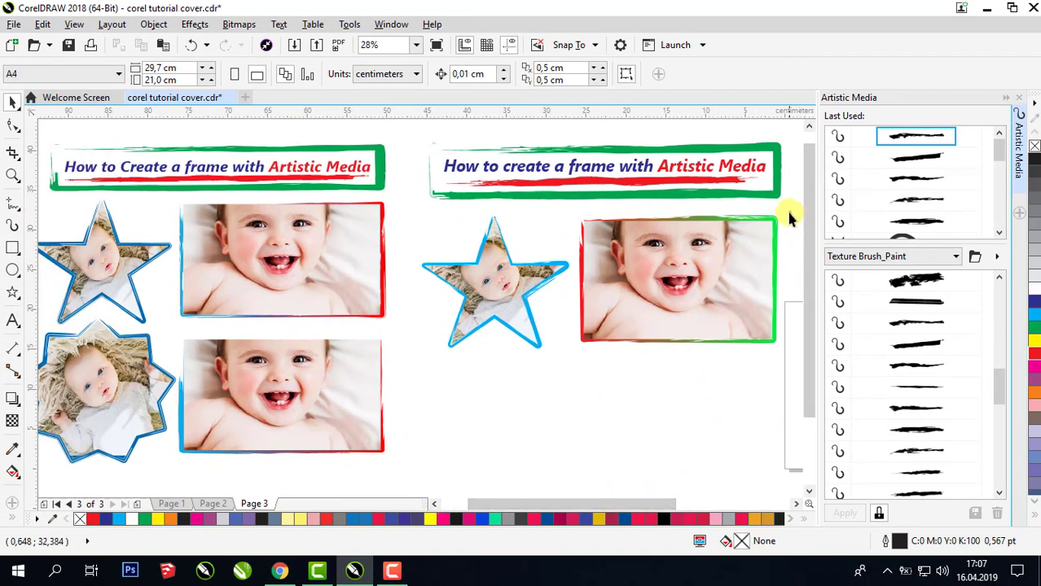
left_click(681, 251)
left_click_drag(681, 252, 682, 397)
right_click(681, 399)
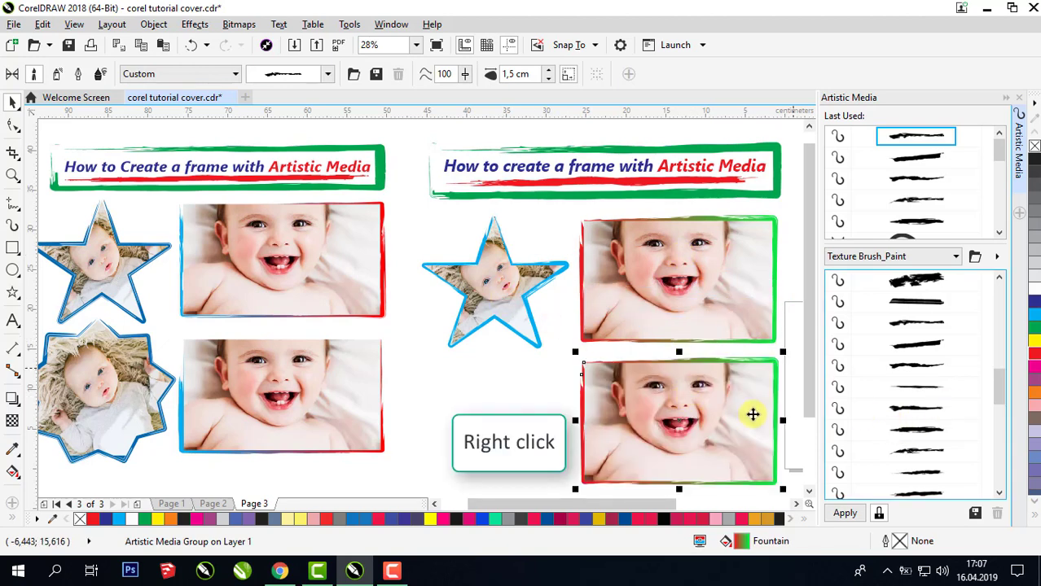
- Try a splattered Texture Brush_Paint stroke on the duplicate's frame, then apply a fine dotted one
left_click(786, 375)
left_click(778, 365)
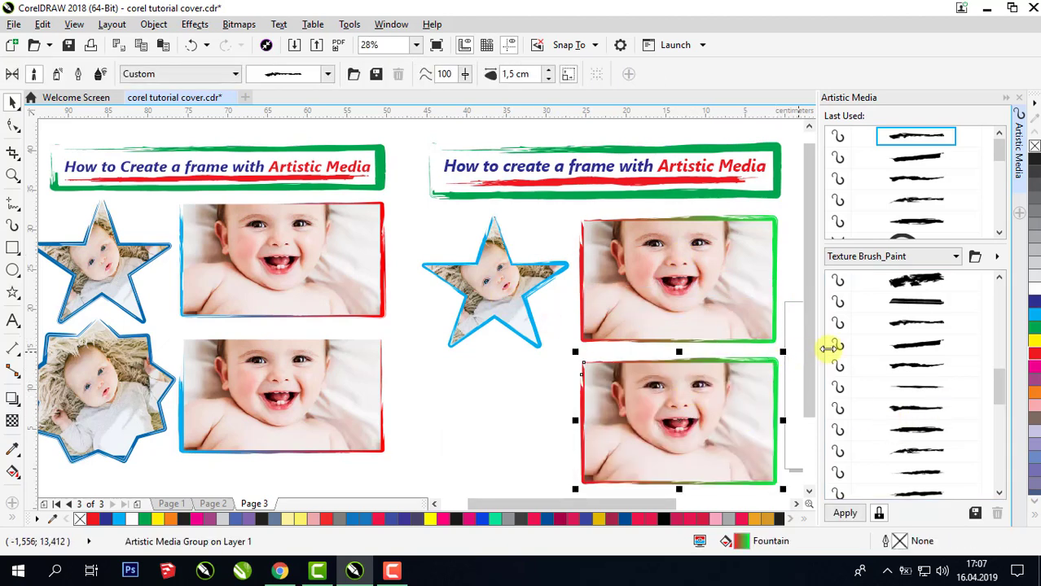
left_click_drag(1001, 386, 1002, 453)
left_click(918, 477)
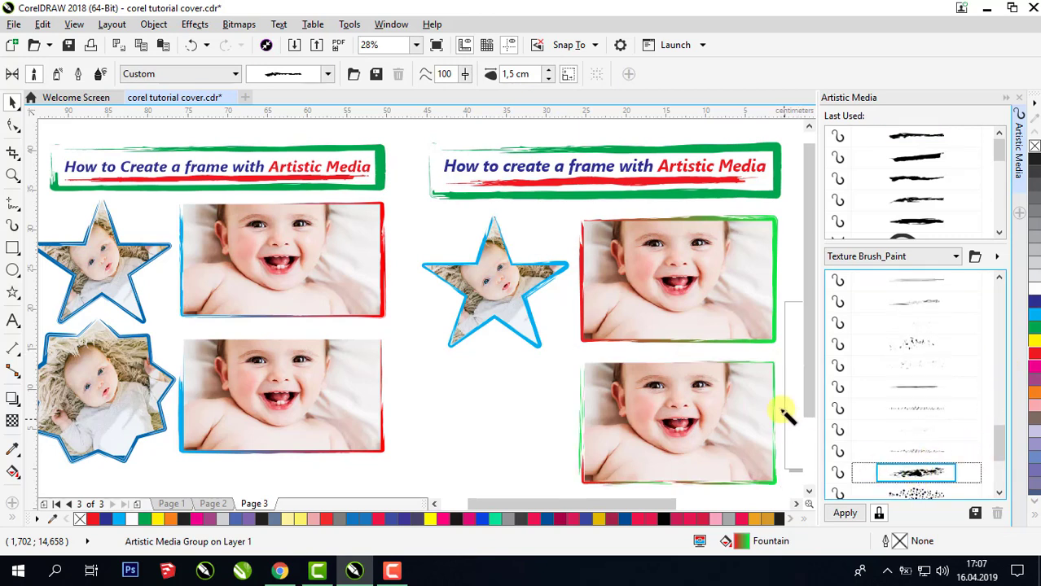
left_click(948, 477)
left_click(929, 411)
left_click(663, 414)
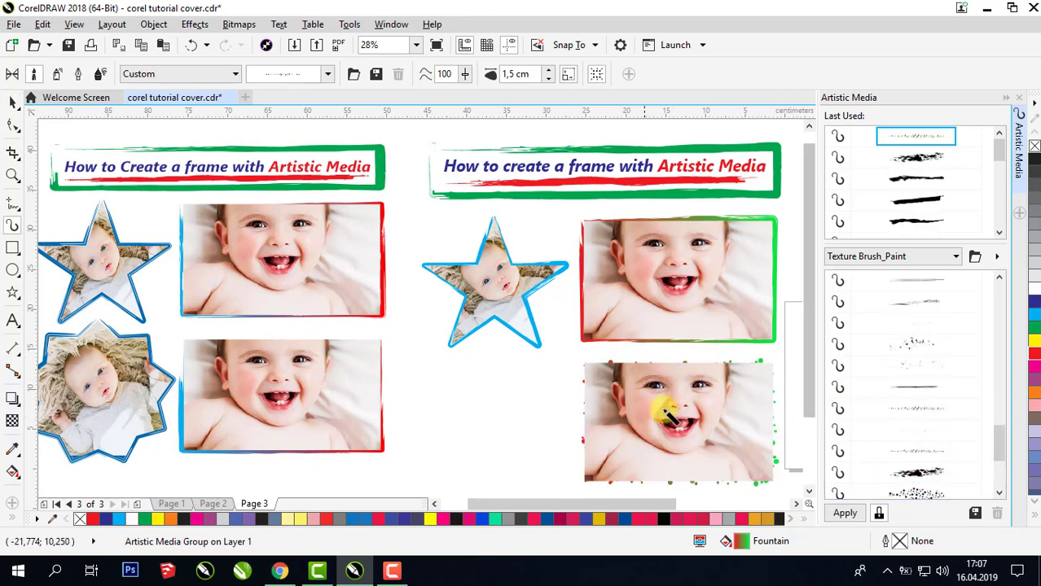
- Try several solid Texture Brush_Paint strokes, both thin and thick, on the frame of the lower smiling baby photo
left_click(925, 386)
left_click(784, 456)
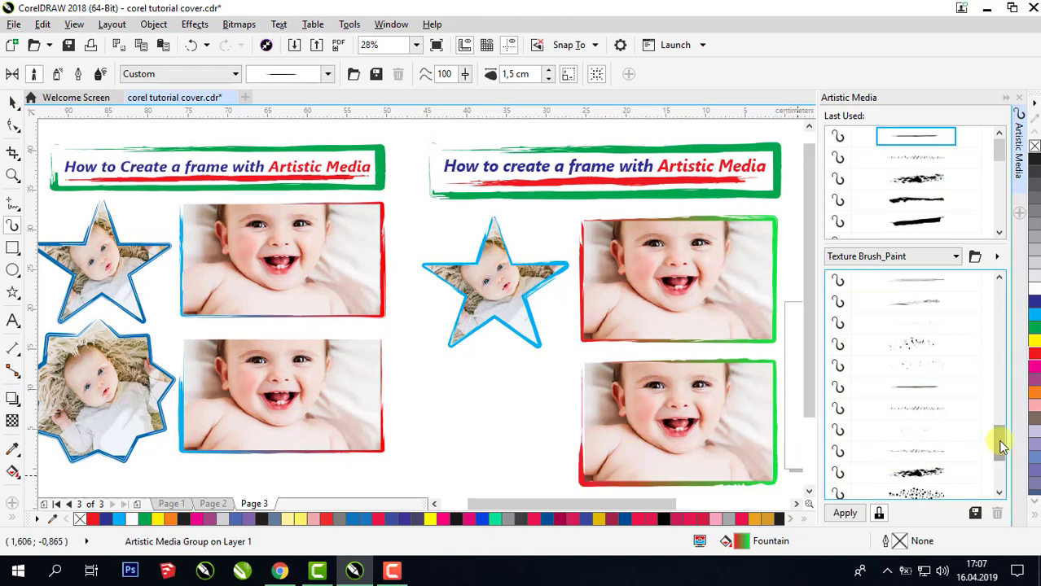
left_click_drag(1002, 441, 1002, 481)
left_click(944, 479)
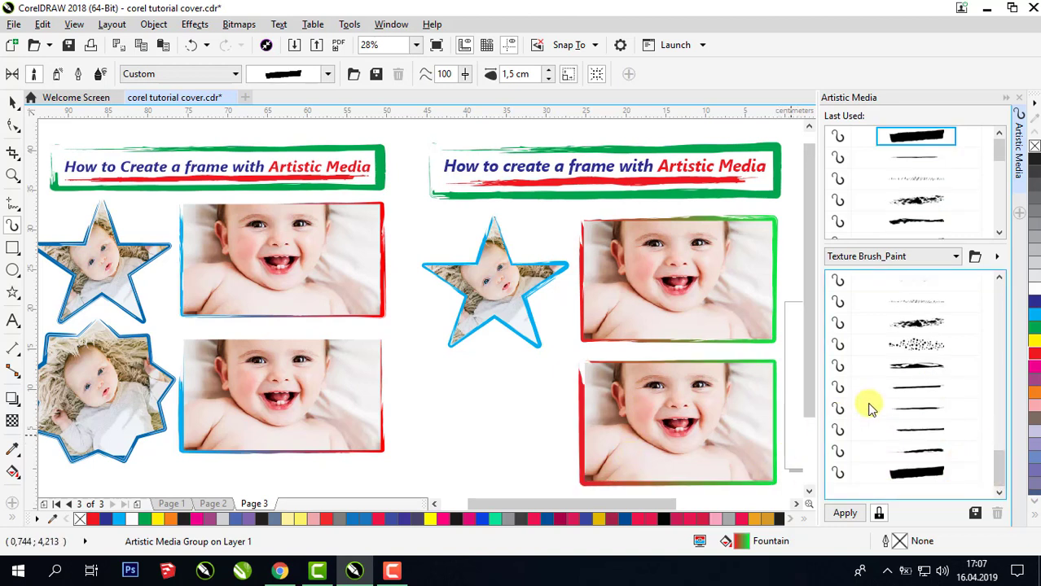
left_click(930, 368)
left_click(609, 459)
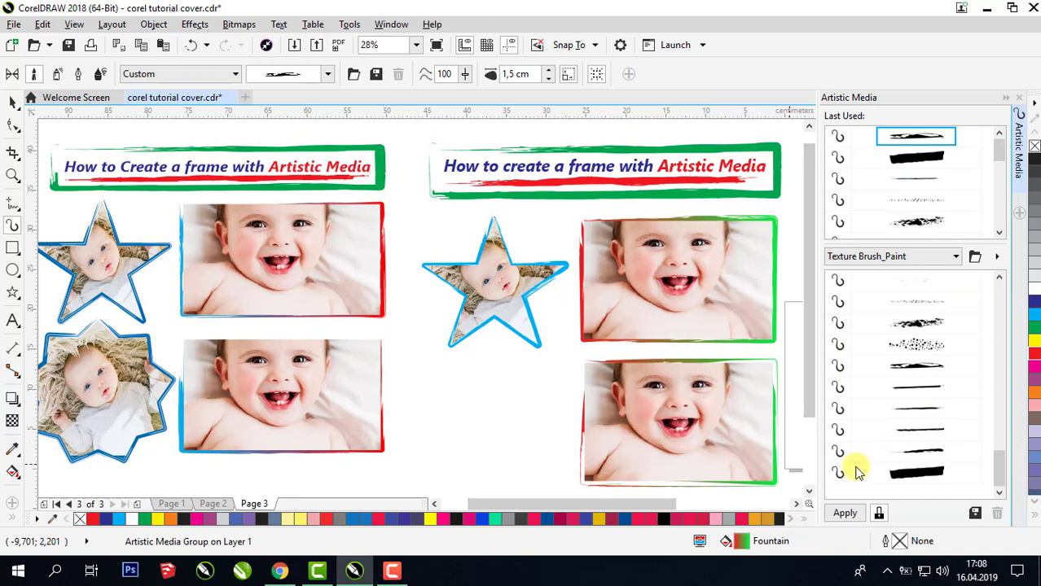
left_click(915, 430)
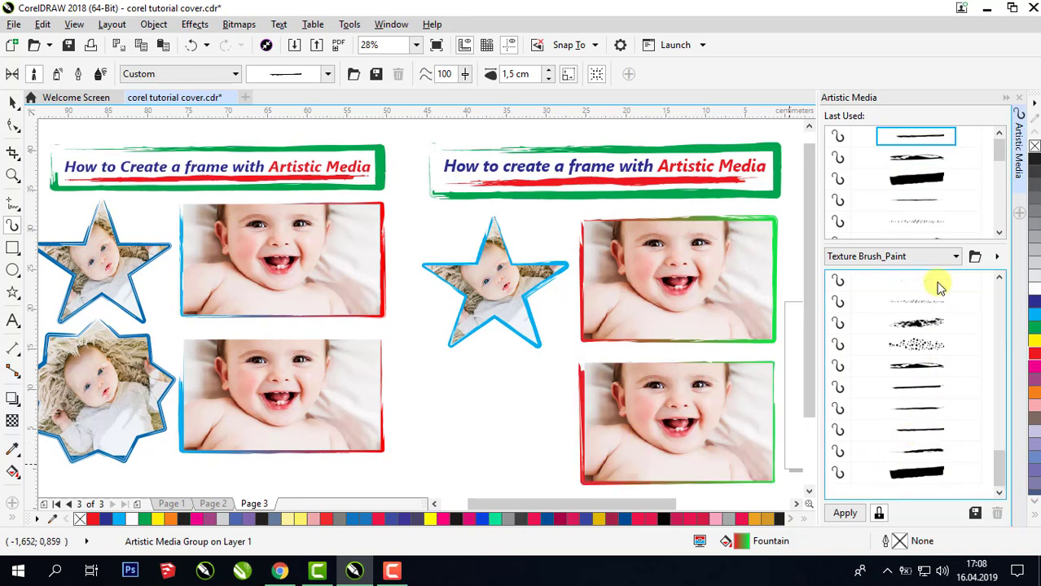
- Load the Calligraphy Brush folder as the stroke library for Artistic Media
left_click(975, 259)
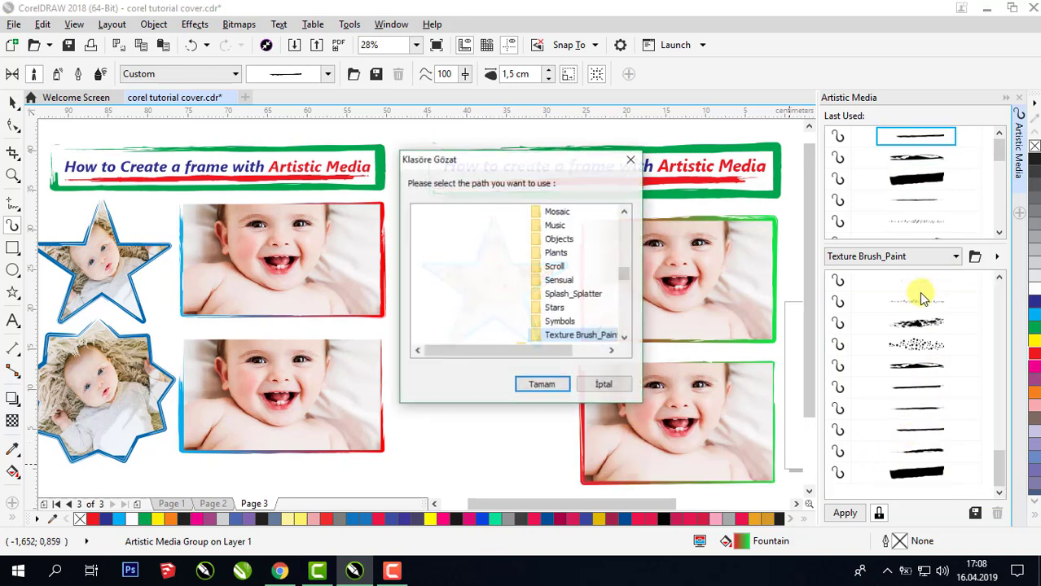
left_click(569, 295)
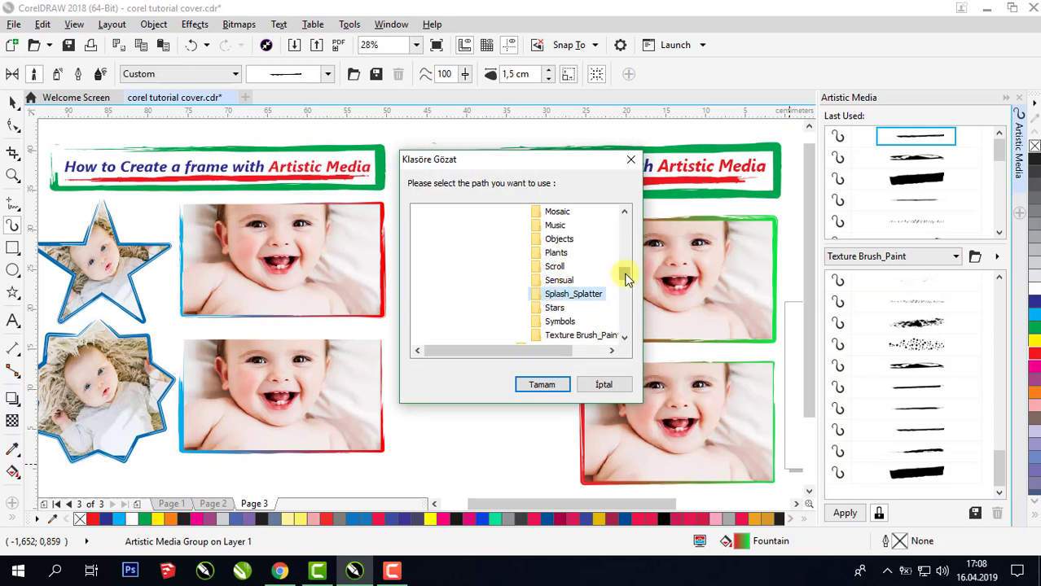
left_click_drag(625, 278, 626, 271)
left_click(624, 214)
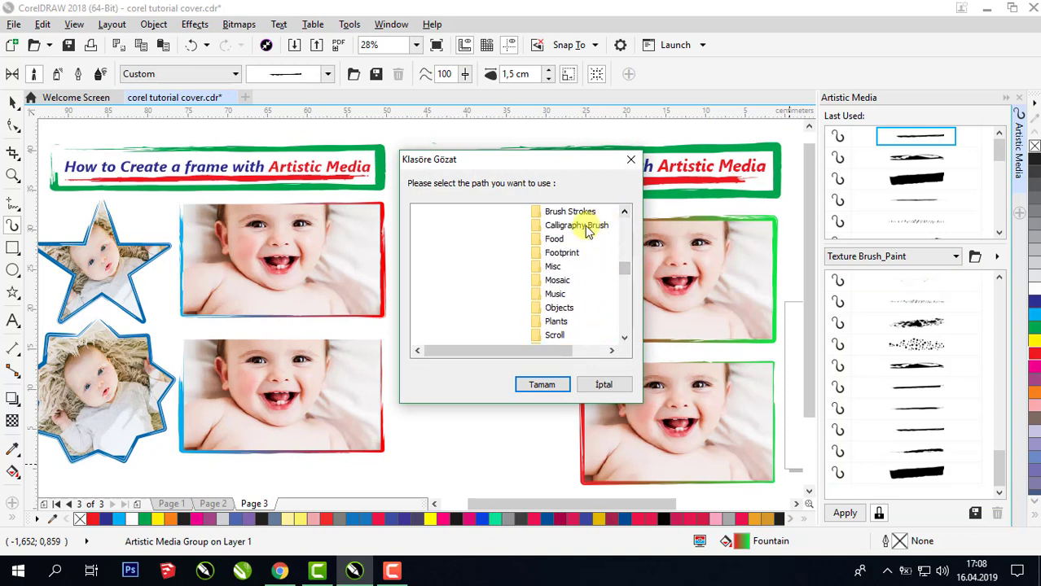
left_click(542, 385)
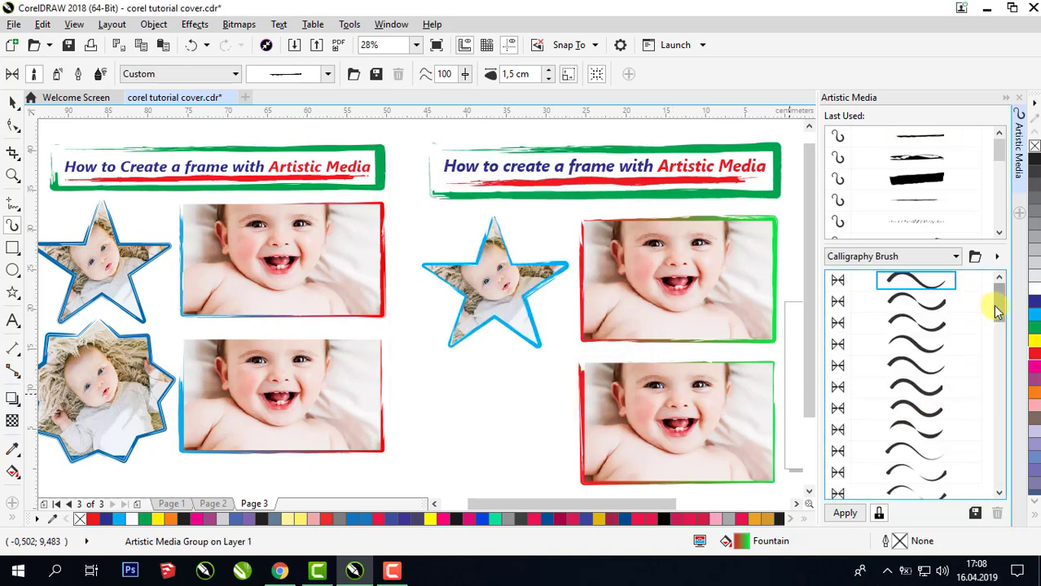
- Try several Calligraphy Brush strokes on the lower baby photo's frame and settle on the streaked parallel-line one
left_click_drag(1000, 298, 991, 383)
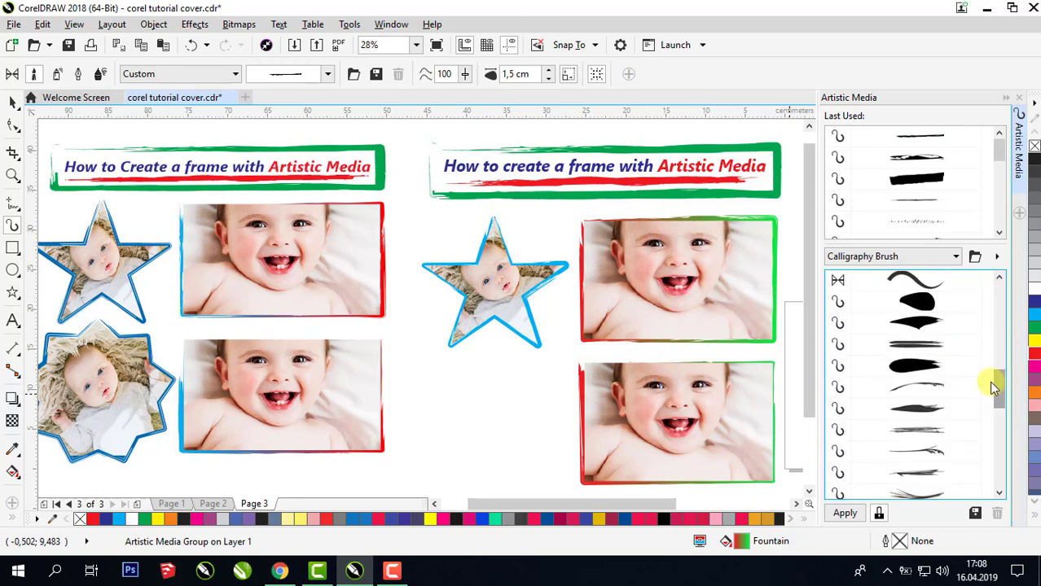
left_click(937, 412)
left_click(925, 386)
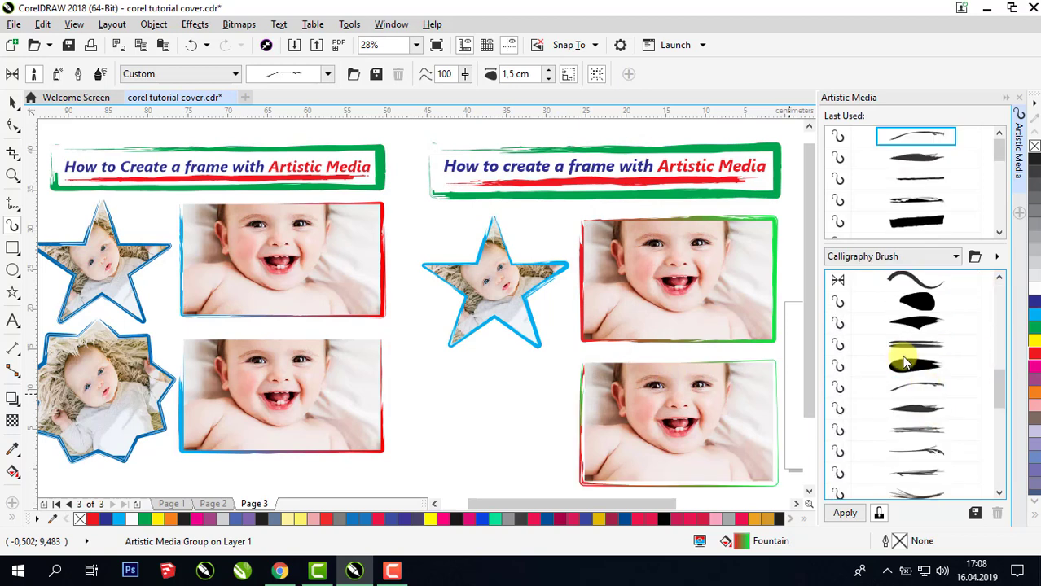
left_click(917, 366)
left_click(918, 348)
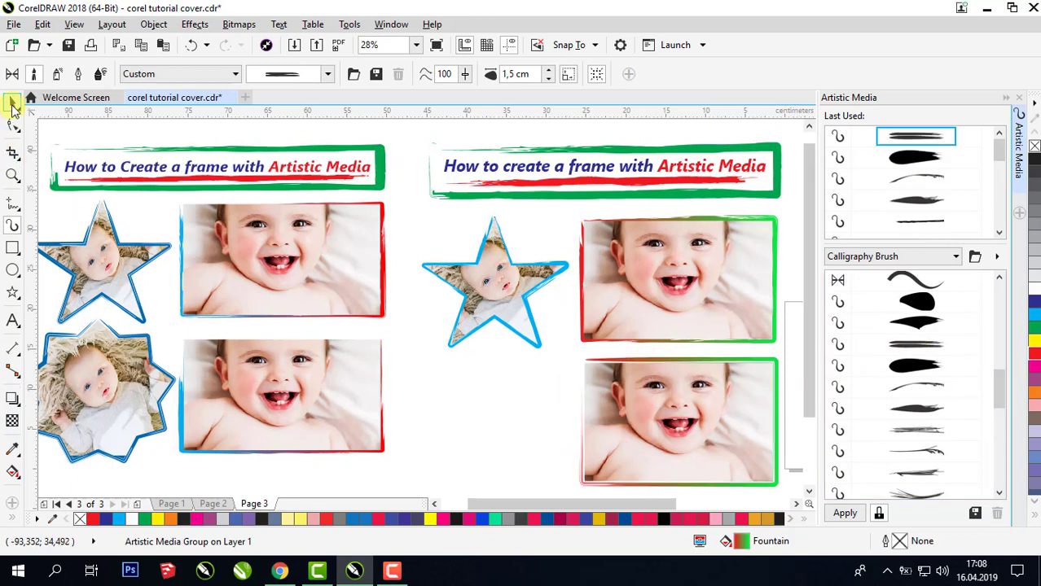
- Duplicate the framed star photo directly below the original
left_click(403, 204)
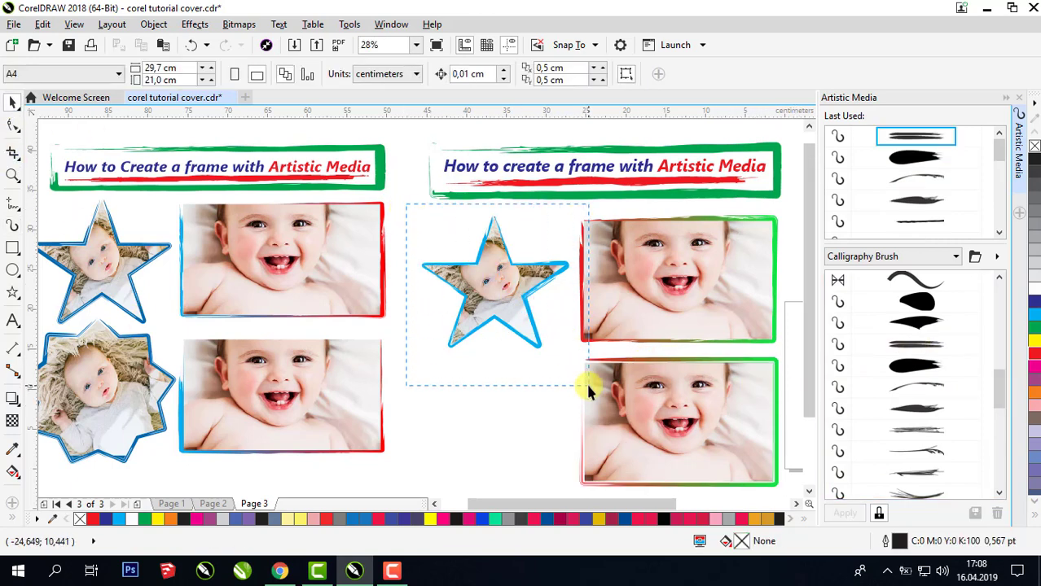
left_click(493, 274)
left_click_drag(493, 274, 496, 407)
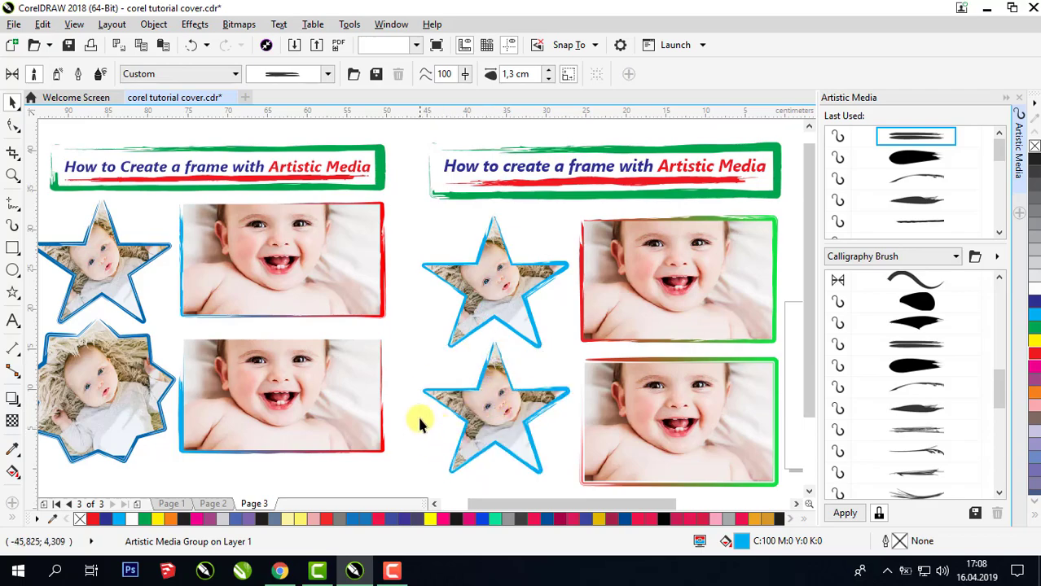
- Set the duplicated star to 8 points with a sharpness of 19, and deselect it
left_click(419, 395)
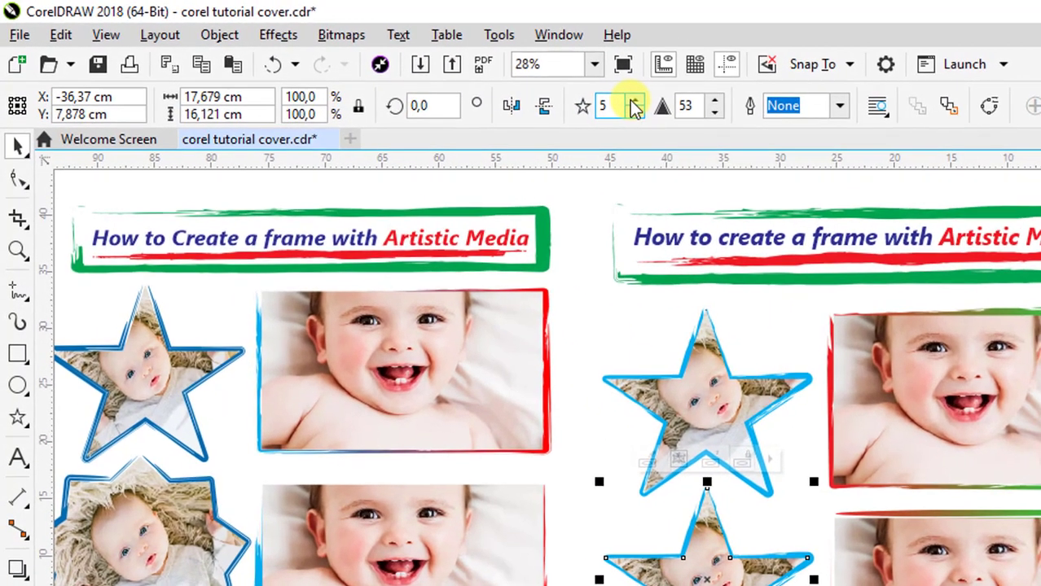
left_click(635, 102)
left_click(635, 102)
left_click(634, 101)
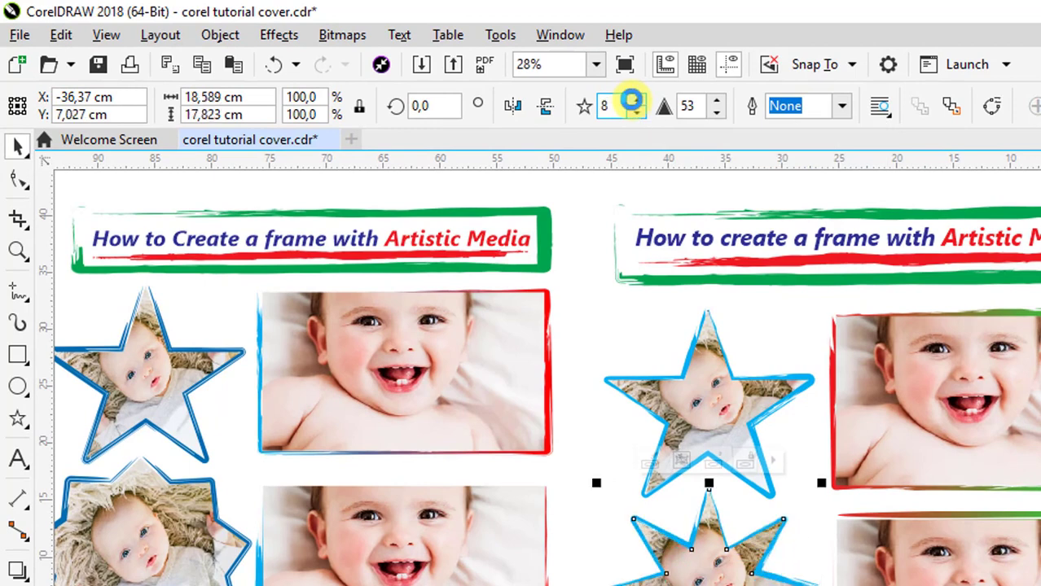
left_click(716, 115)
left_click(717, 115)
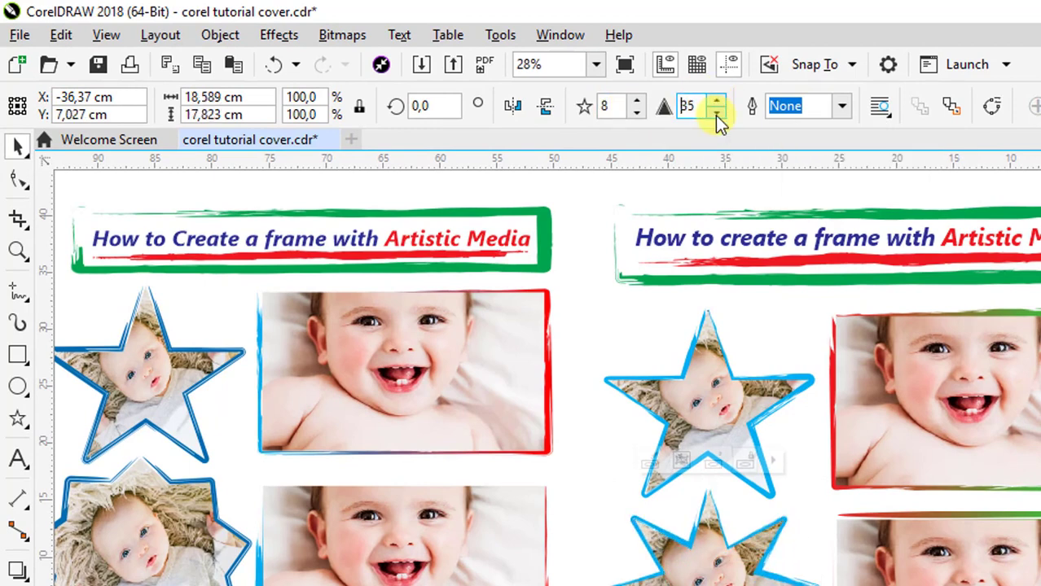
left_click_drag(716, 106, 717, 122)
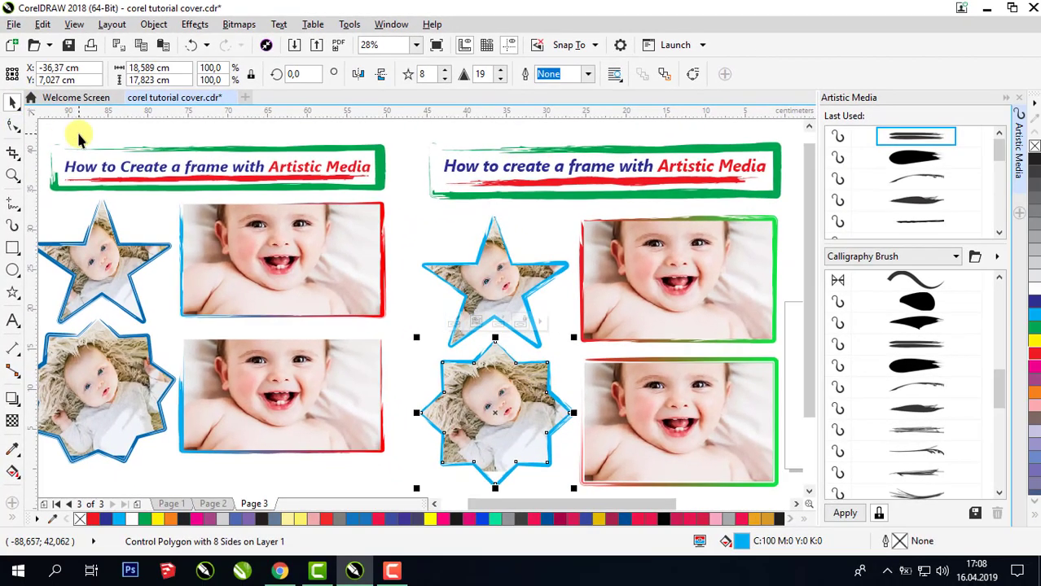
left_click(79, 138)
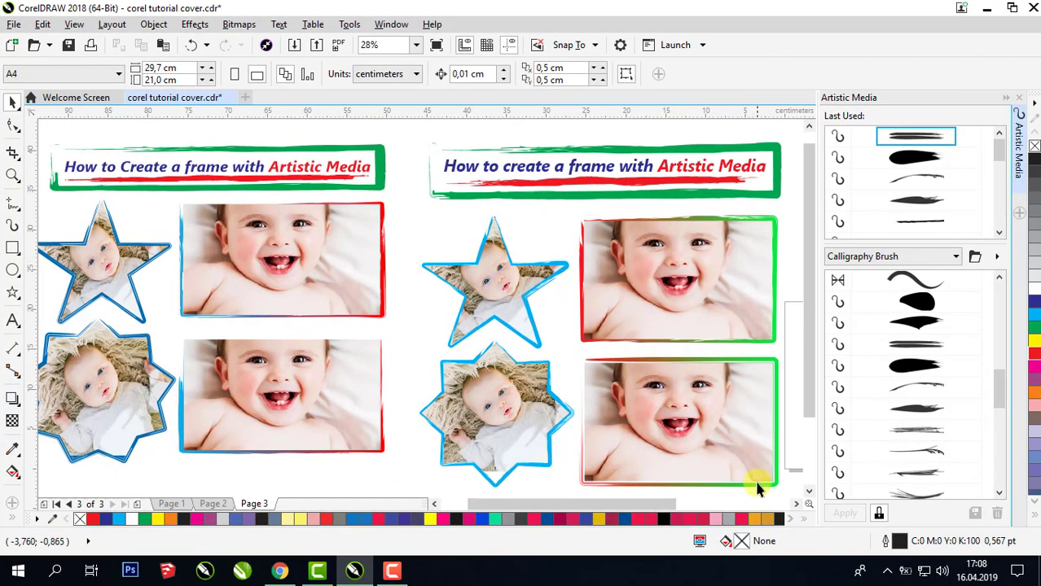
- Move the lower framed smiling baby photo slightly up, closer to the photo above it
left_click(725, 418)
left_click_drag(701, 408, 706, 400)
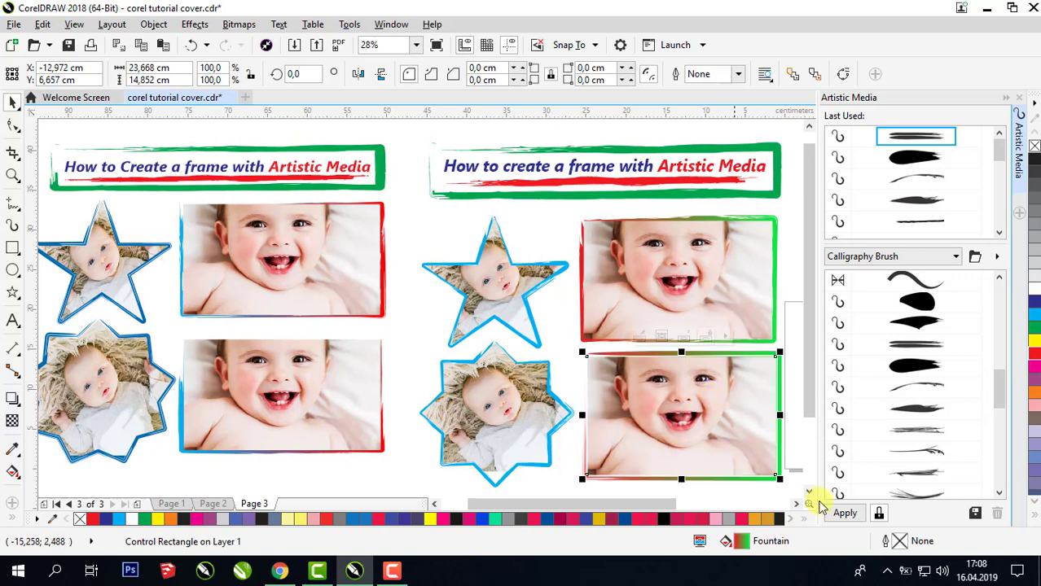